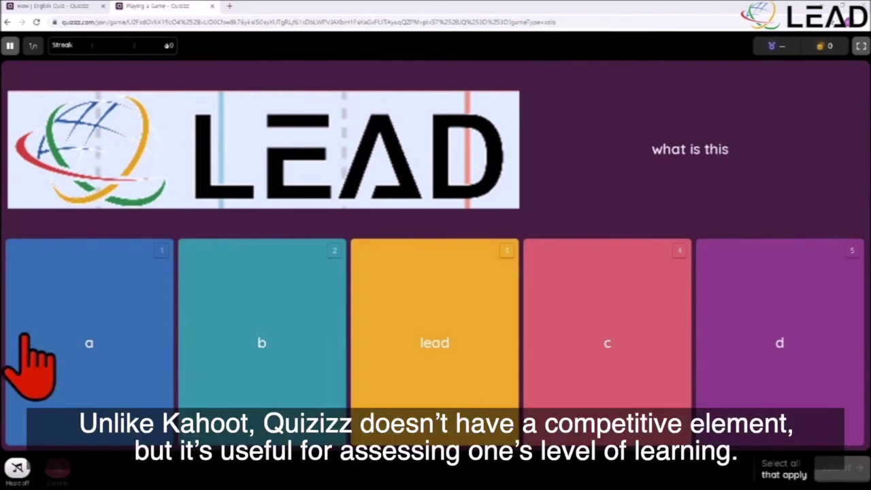
Answer the question "what is this" with "lead" only, submit it, and view the results summary
{"action": "left_click", "coordinate": [722, 354]}
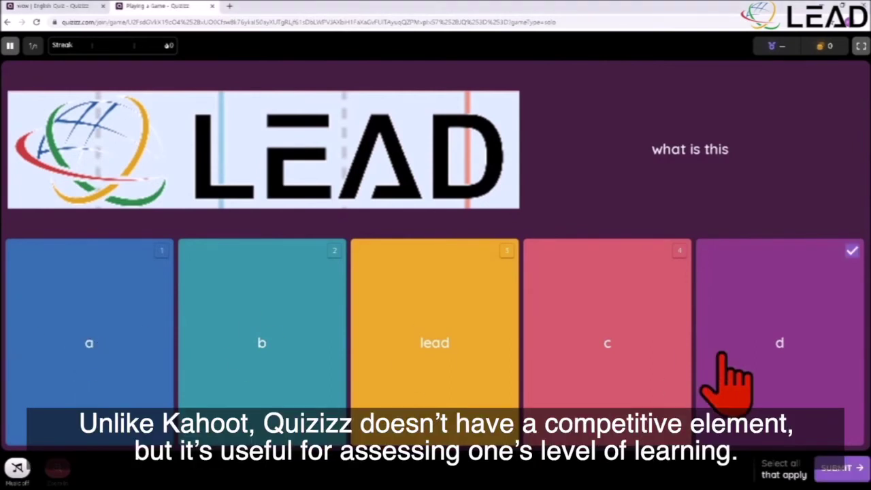
{"action": "left_click", "coordinate": [783, 346]}
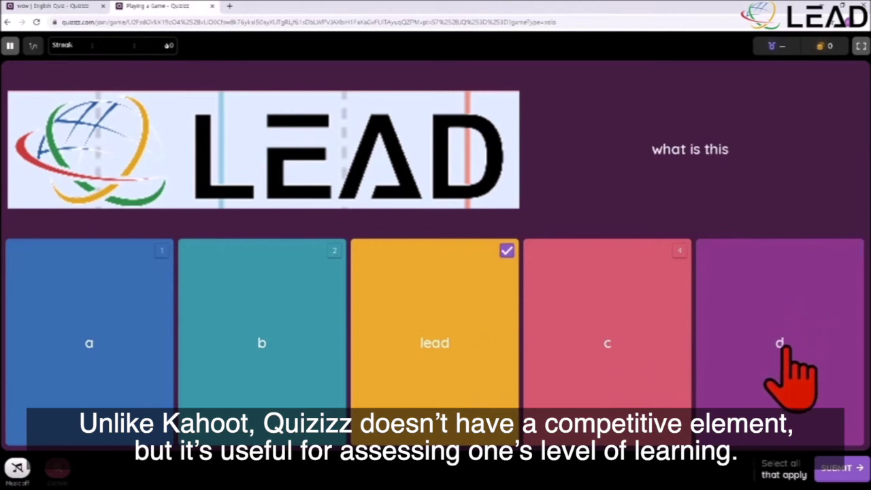
{"action": "left_click", "coordinate": [842, 469]}
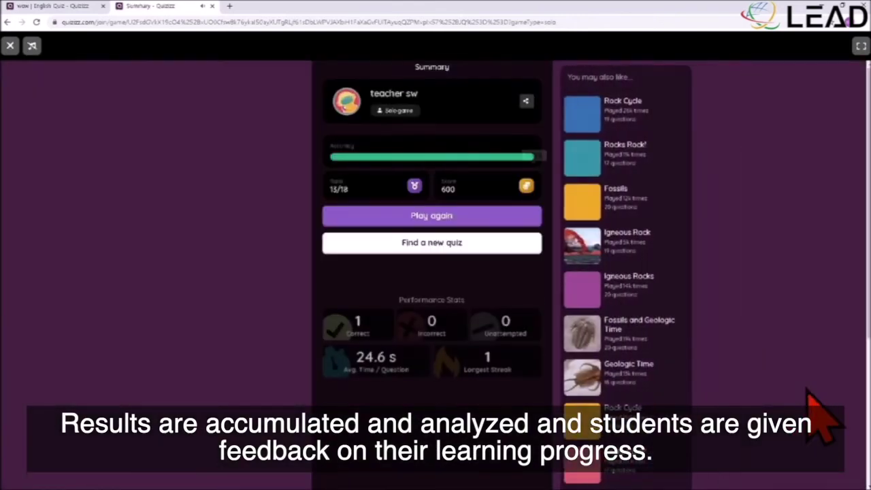
{"action": "scroll", "coordinate": [806, 401], "scroll_direction": "down", "scroll_amount": 3}
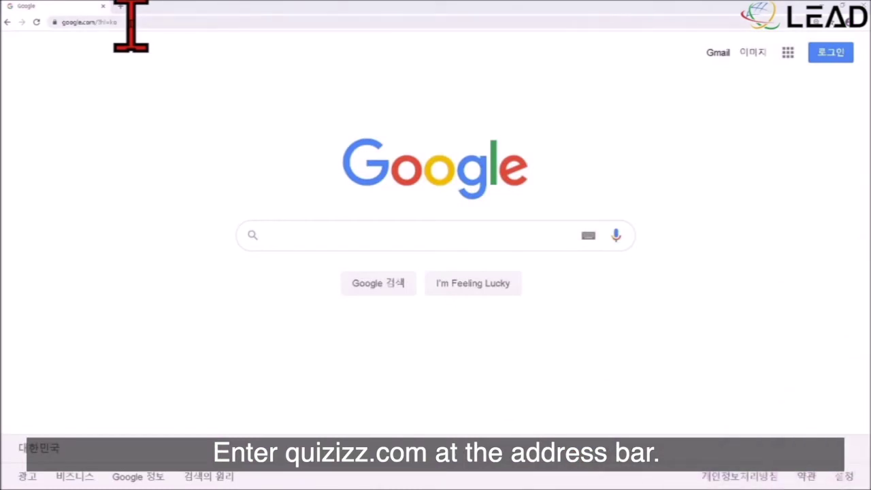
Open quizizz.com and sign up for an account with Google
{"action": "left_click", "coordinate": [132, 23]}
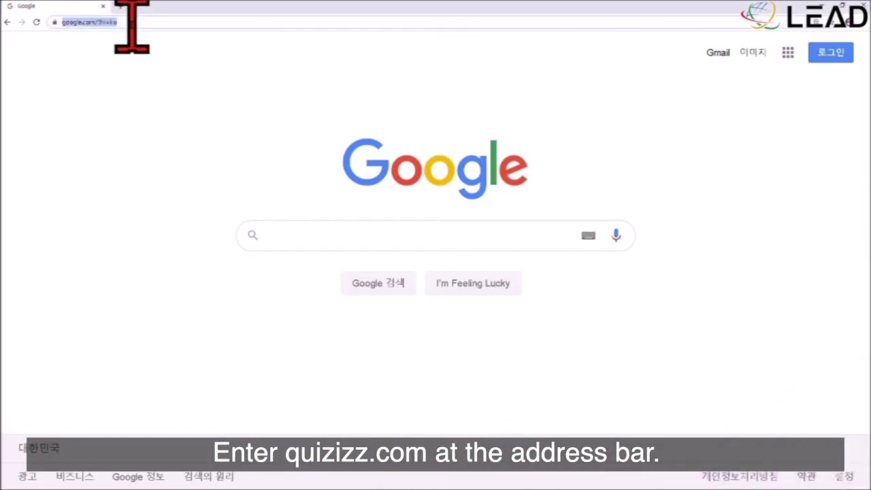
{"action": "type", "text": "quizizz.com"}
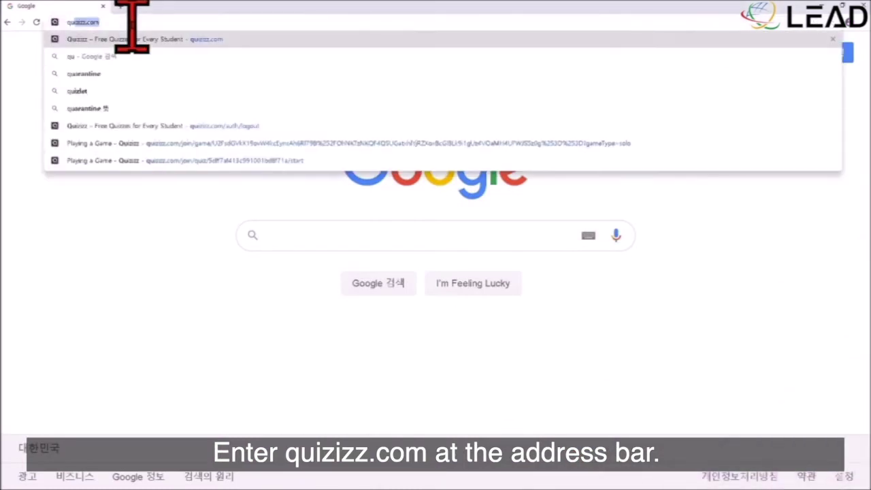
{"action": "key", "text": "Return"}
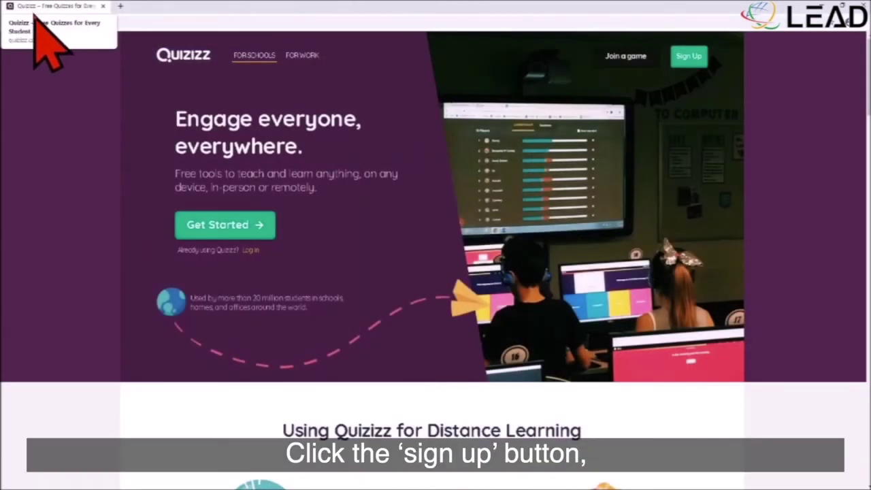
{"action": "left_click", "coordinate": [680, 59]}
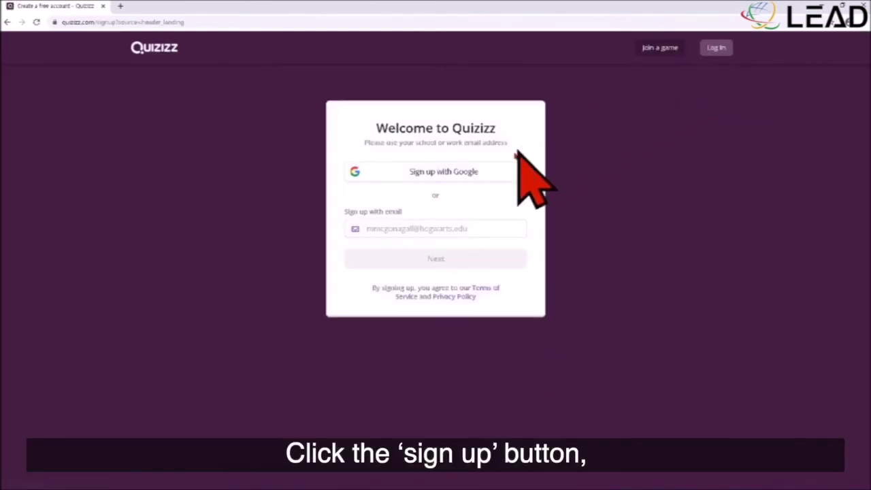
{"action": "left_click", "coordinate": [491, 174]}
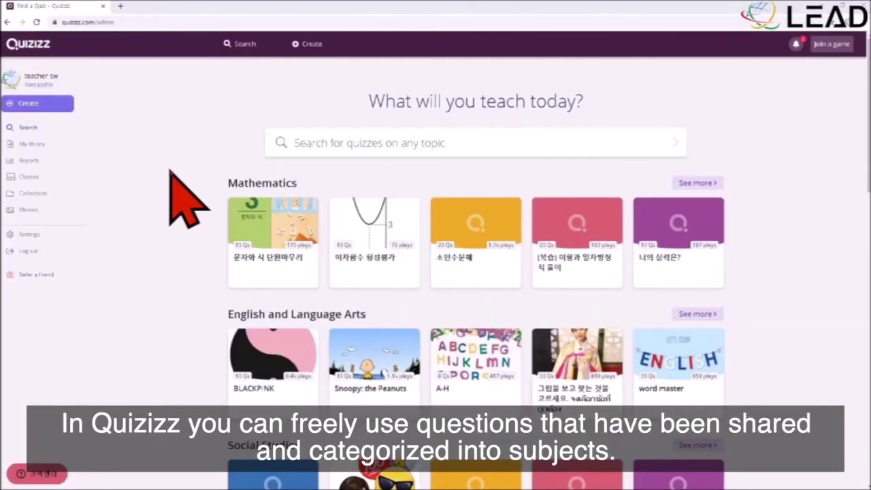
Browse the shared quizzes by subject and open "Snoopy: the Peanuts" from English and Language Arts
{"action": "scroll", "coordinate": [169, 201], "scroll_direction": "down", "scroll_amount": 2}
{"action": "scroll", "coordinate": [169, 201], "scroll_direction": "down", "scroll_amount": 2}
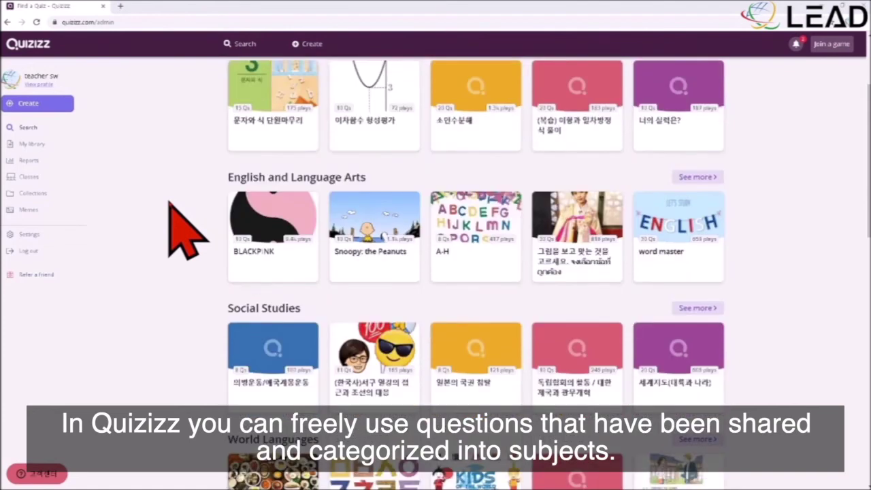
{"action": "scroll", "coordinate": [169, 201], "scroll_direction": "down", "scroll_amount": 3}
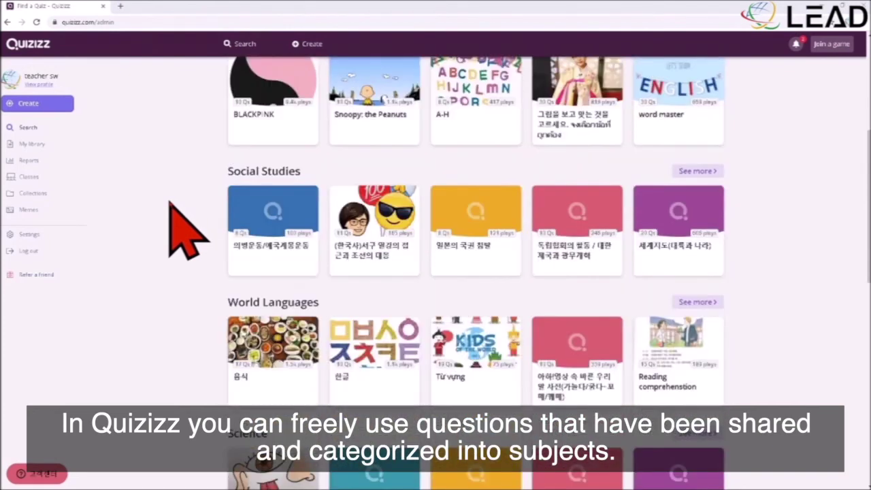
{"action": "scroll", "coordinate": [171, 202], "scroll_direction": "up", "scroll_amount": 2}
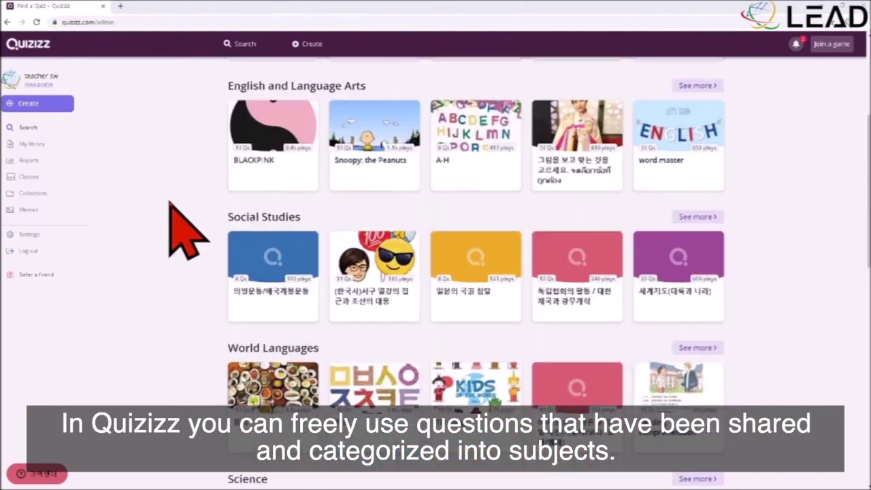
{"action": "left_click", "coordinate": [381, 177]}
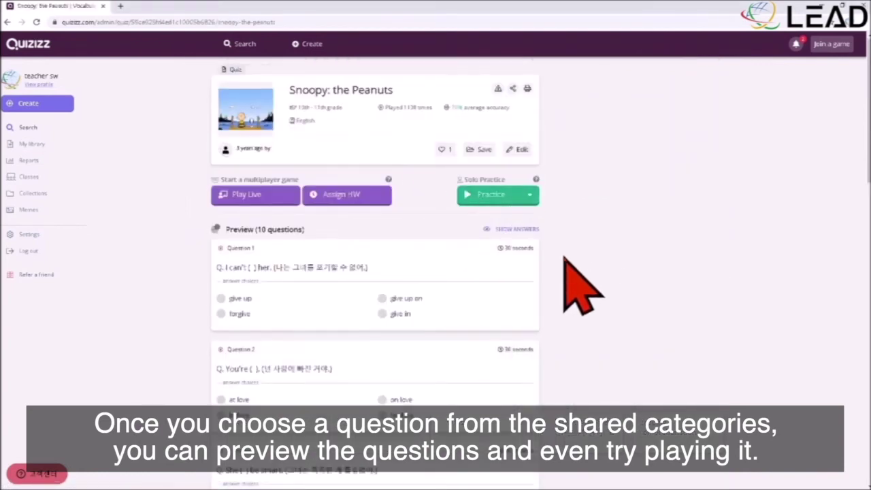
Preview the quiz's questions, then play it in solo practice and answer the first question with "first impression"
{"action": "scroll", "coordinate": [565, 259], "scroll_direction": "down", "scroll_amount": 4}
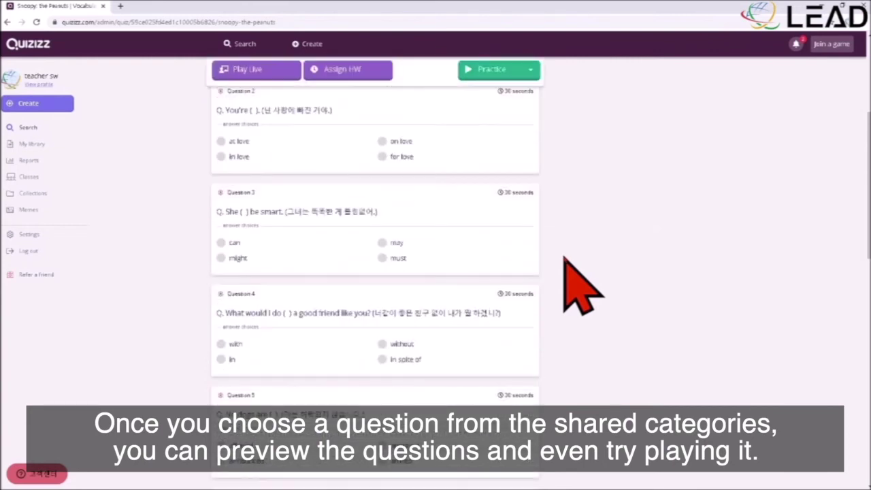
{"action": "scroll", "coordinate": [565, 258], "scroll_direction": "down", "scroll_amount": 2}
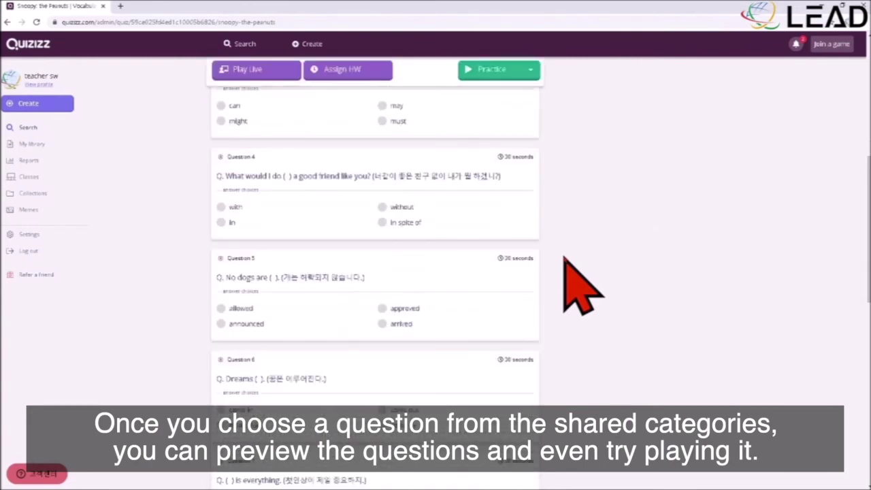
{"action": "left_click", "coordinate": [535, 73]}
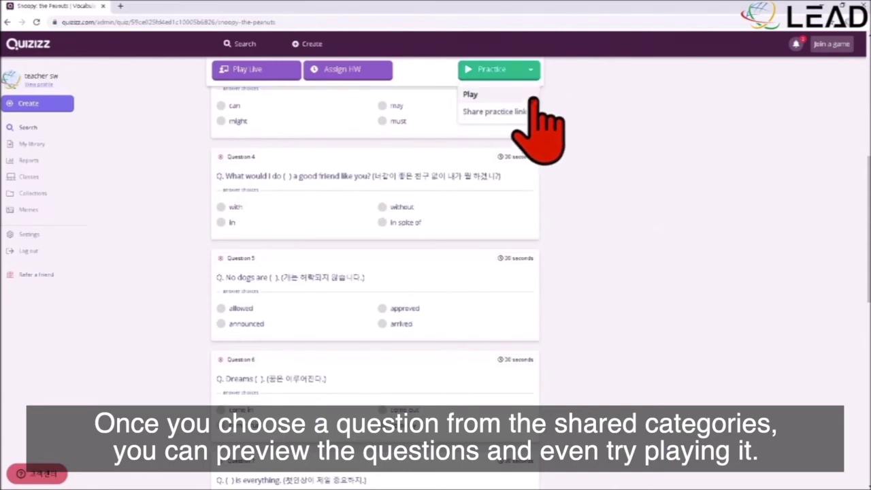
{"action": "left_click", "coordinate": [537, 101]}
{"action": "left_click", "coordinate": [533, 102]}
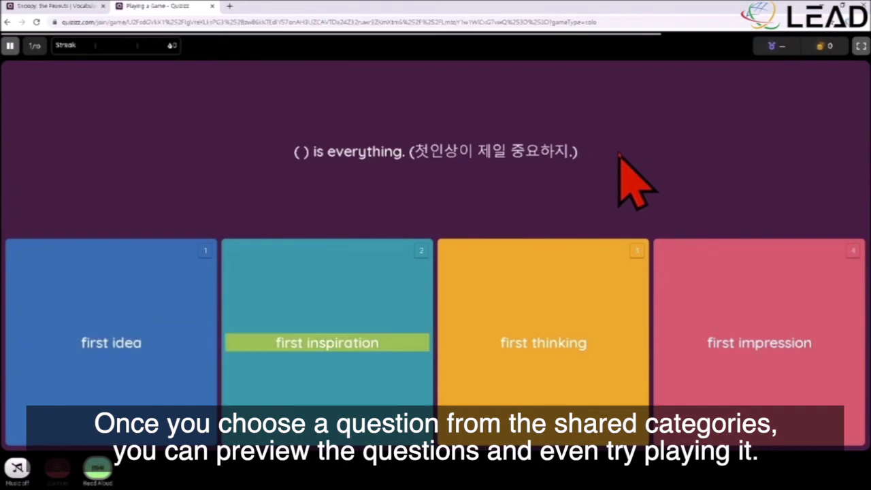
{"action": "left_click", "coordinate": [674, 269]}
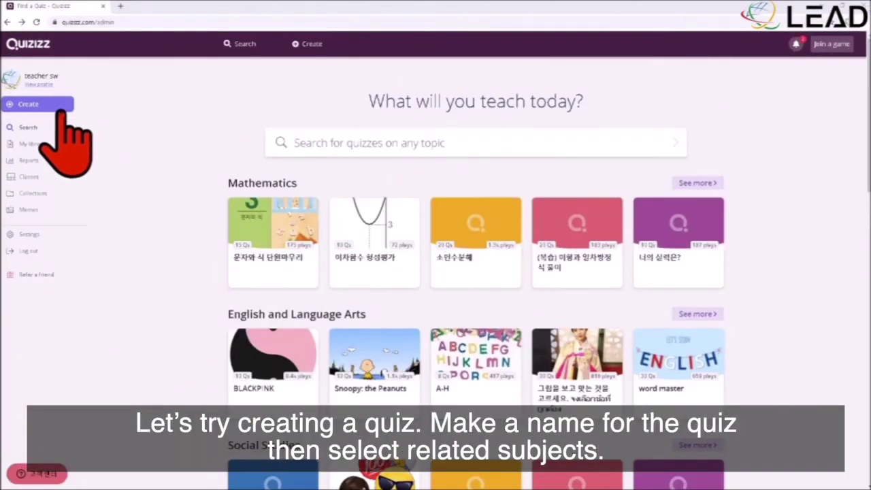
Create a new quiz named "quiz" with the subjects English and Computers
{"action": "left_click", "coordinate": [62, 111]}
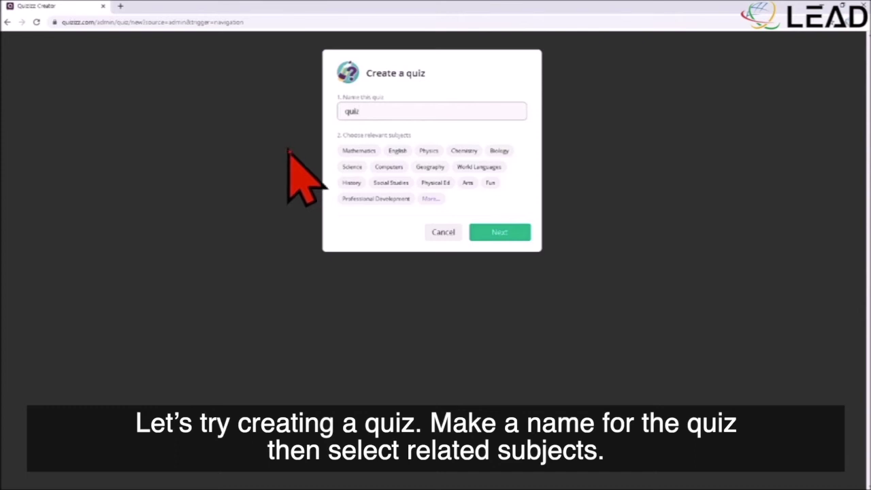
{"action": "left_click", "coordinate": [397, 152]}
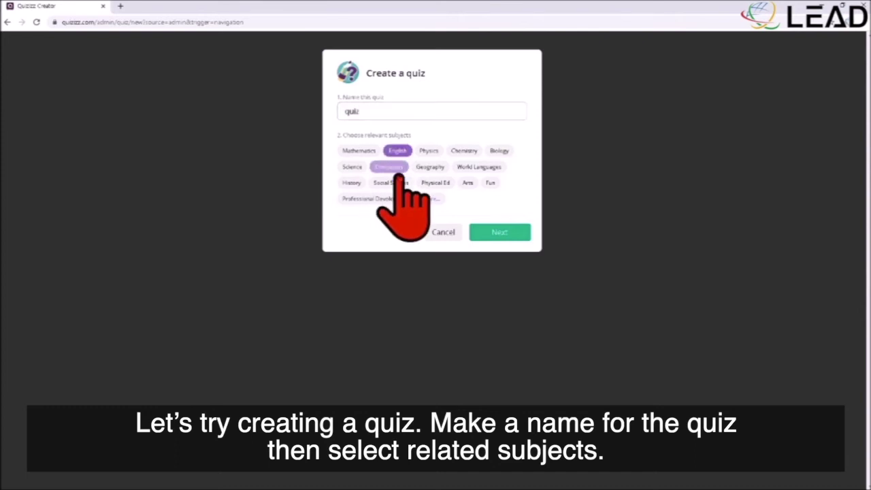
{"action": "left_click", "coordinate": [389, 166]}
{"action": "left_click", "coordinate": [485, 231]}
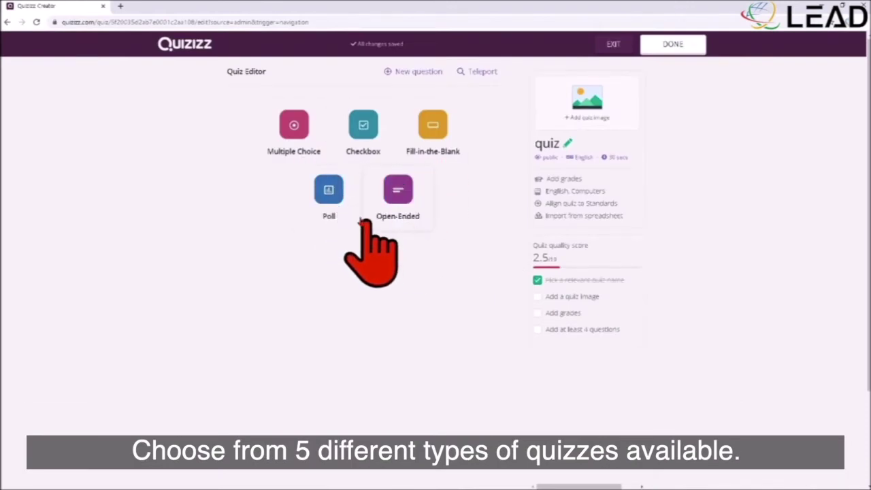
Add a multiple-choice question with the text "test" and upload the LEAD logo as its image
{"action": "left_click", "coordinate": [289, 151]}
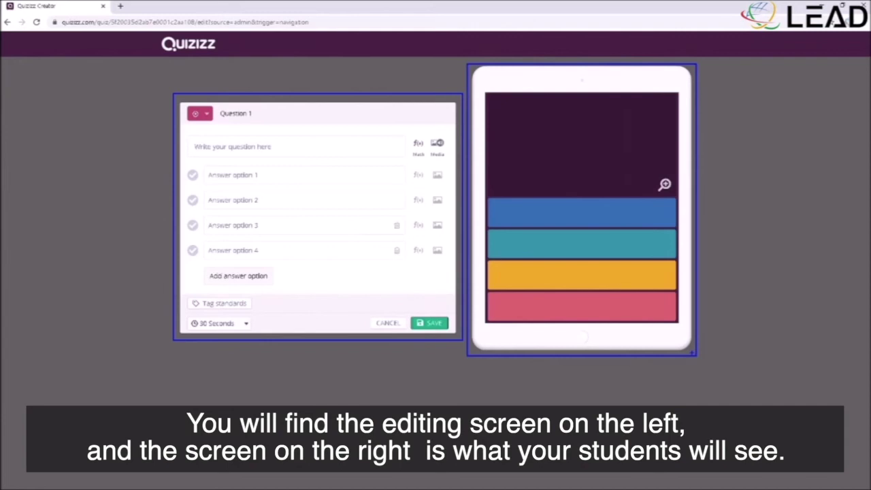
{"action": "left_click", "coordinate": [229, 145]}
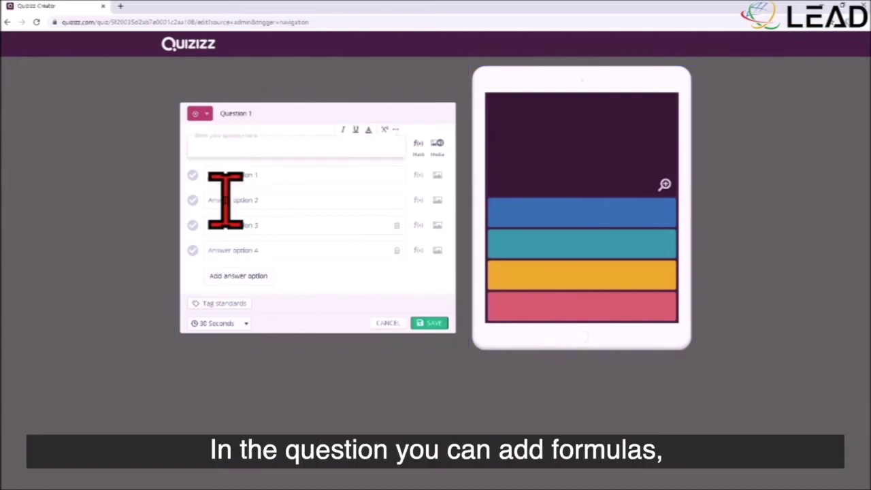
{"action": "type", "text": "test"}
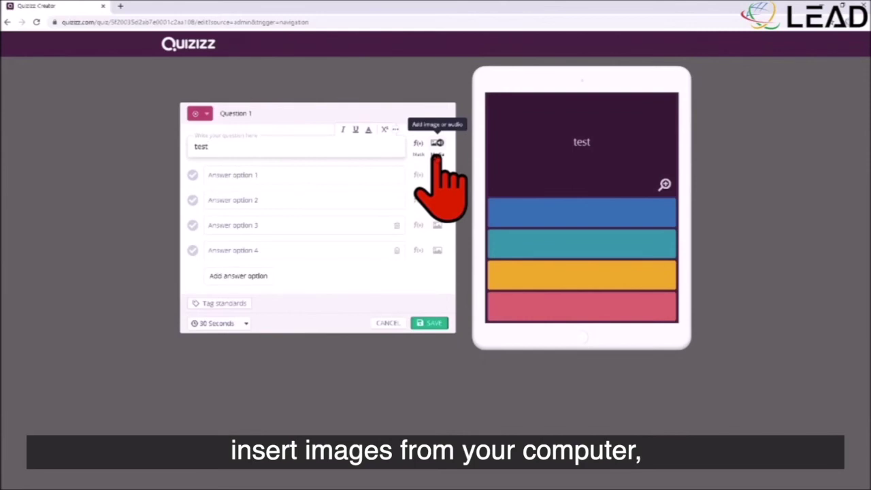
{"action": "left_click", "coordinate": [437, 145]}
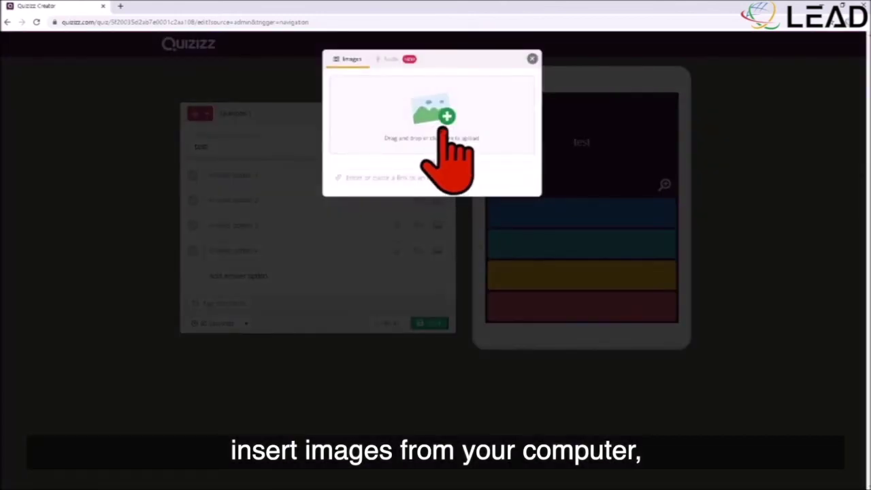
{"action": "left_click", "coordinate": [454, 133]}
{"action": "key", "text": "Escape"}
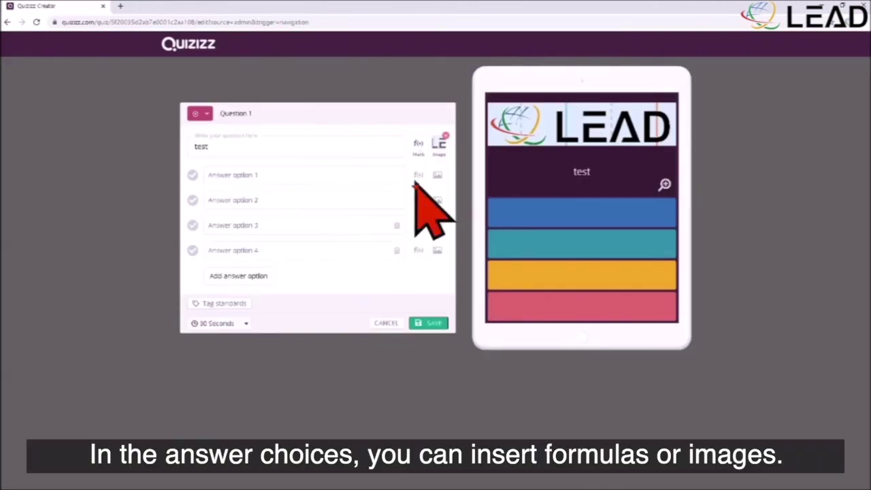
Set answer option 1 to "lead" and upload logo images for answer options 2 and 3
{"action": "left_click", "coordinate": [332, 177]}
{"action": "type", "text": "lead"}
{"action": "left_click", "coordinate": [438, 200]}
{"action": "left_click", "coordinate": [456, 165]}
{"action": "double_click", "coordinate": [496, 174]}
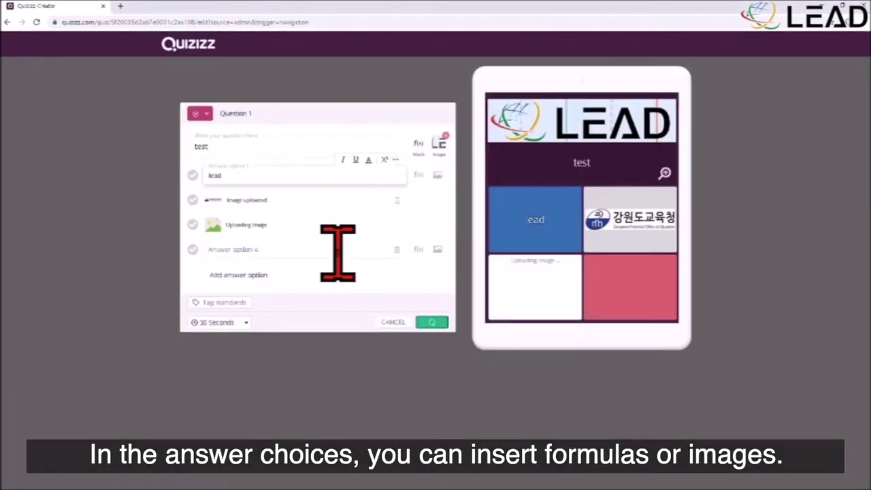
Insert a math formula with a square root and an integral as answer option 4
{"action": "left_click", "coordinate": [337, 252]}
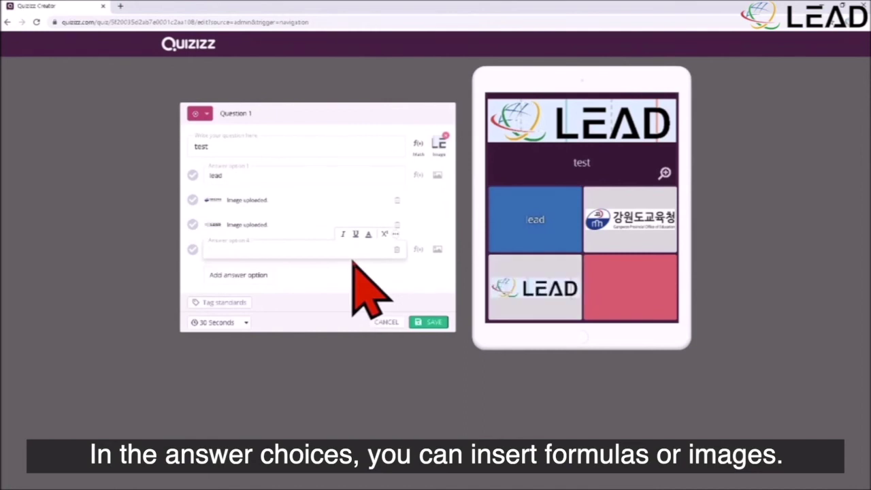
{"action": "left_click", "coordinate": [418, 249]}
{"action": "left_click", "coordinate": [391, 205]}
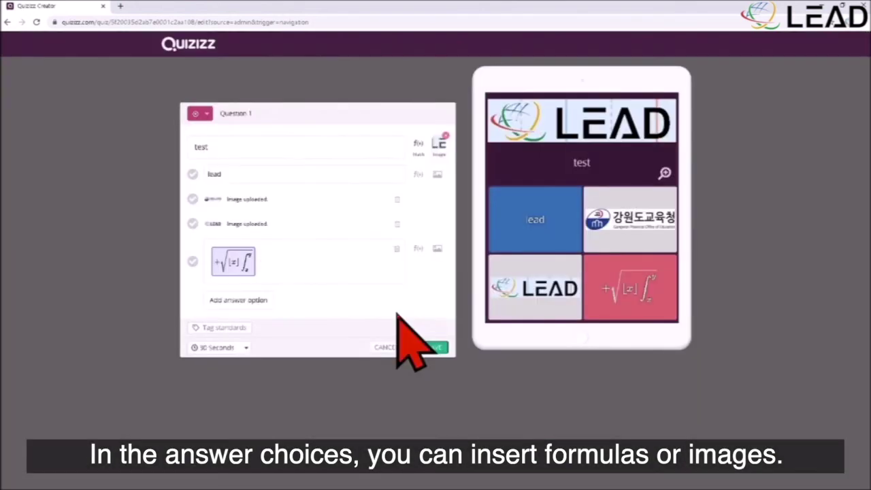
Set the time limit to 20 seconds, mark "lead" and the LEAD logo as correct answers, and save the question
{"action": "left_click", "coordinate": [240, 353]}
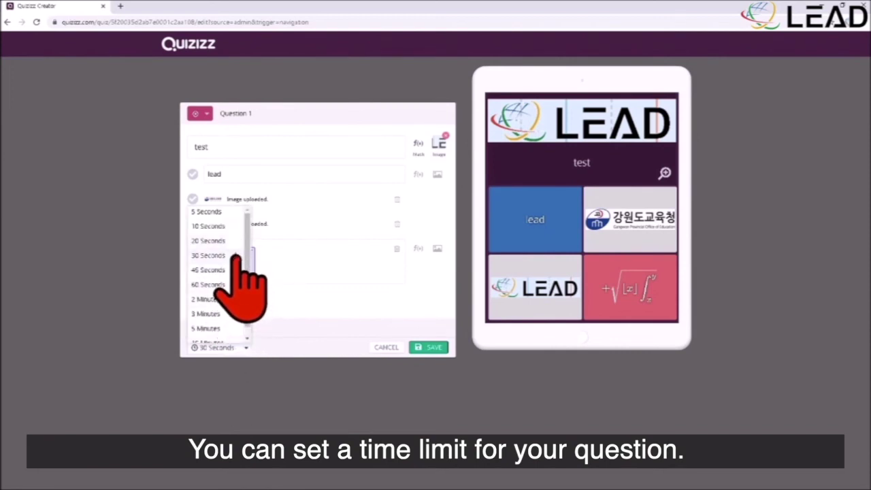
{"action": "left_click", "coordinate": [234, 240]}
{"action": "left_click", "coordinate": [193, 174]}
{"action": "left_click", "coordinate": [192, 223]}
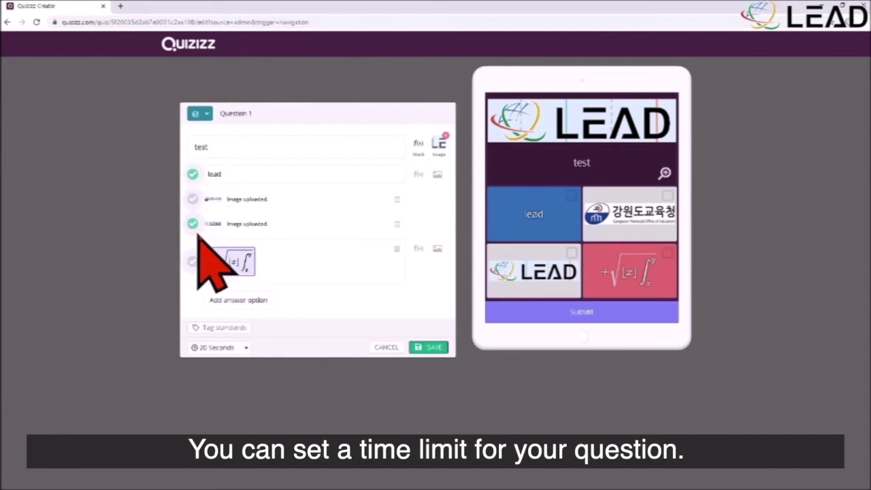
{"action": "left_click", "coordinate": [434, 349]}
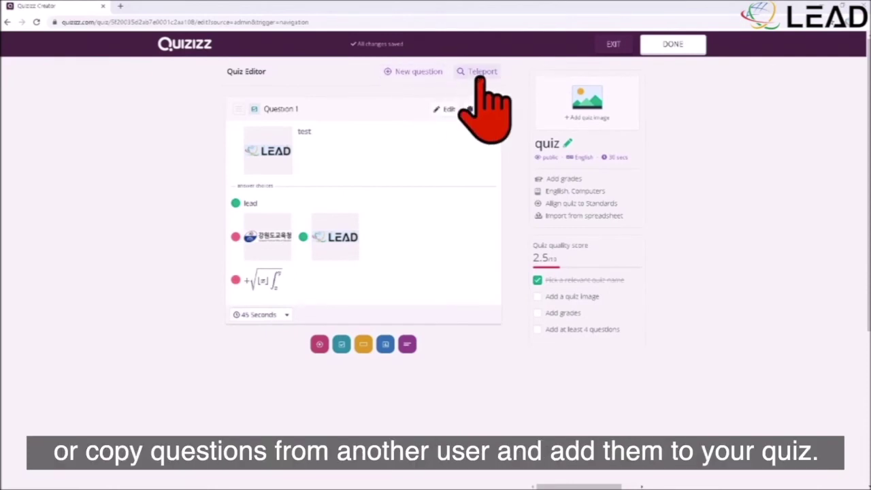
Search public quizzes for "math" with Teleport and add the first question of the 10-question "Math Math" quiz
{"action": "left_click", "coordinate": [480, 74]}
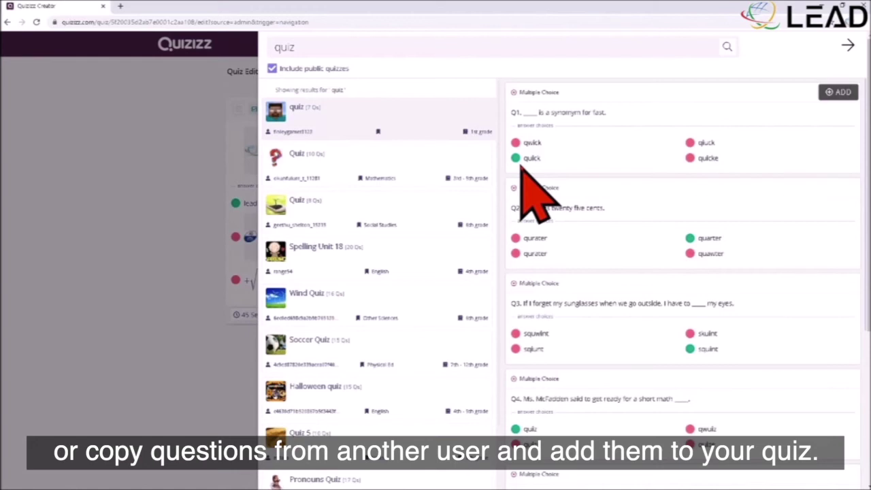
{"action": "left_click", "coordinate": [497, 54]}
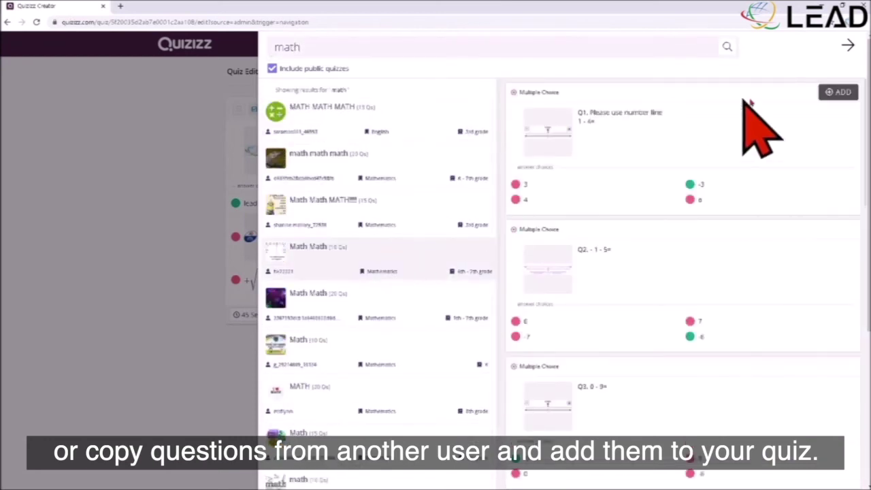
{"action": "left_click", "coordinate": [825, 91]}
Add the second question of the 20-question "MATH" quiz, 3x + 2(4x - 4) = 3, and return to the quiz editor
{"action": "scroll", "coordinate": [360, 299], "scroll_direction": "down", "scroll_amount": 3}
{"action": "left_click", "coordinate": [340, 279]}
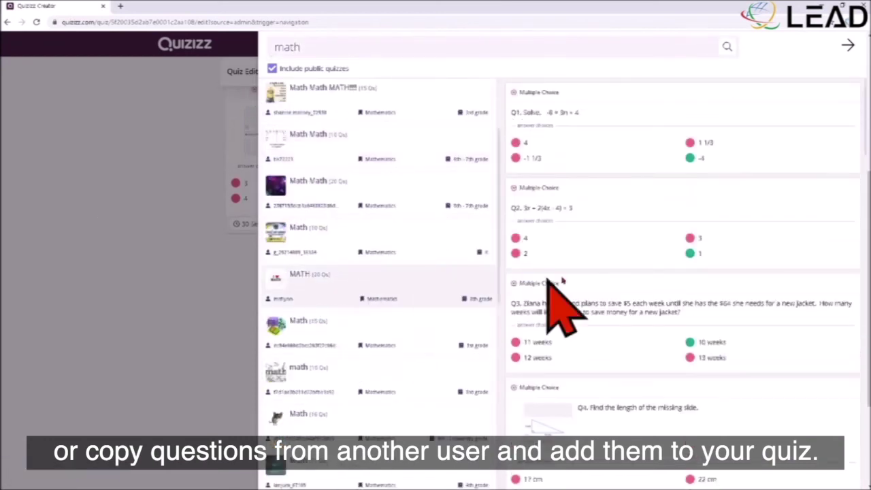
{"action": "left_click", "coordinate": [831, 186]}
{"action": "left_click", "coordinate": [848, 45]}
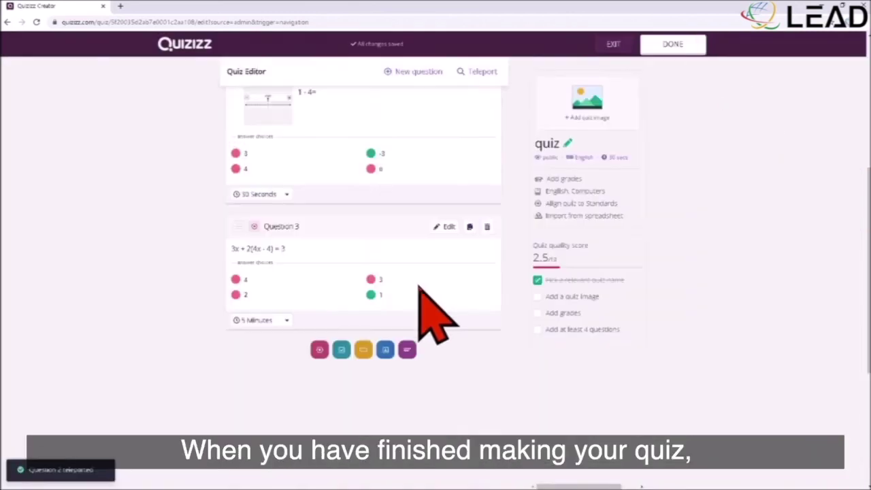
Finish editing the quiz and upload the LEAD logo as its title image
{"action": "scroll", "coordinate": [412, 320], "scroll_direction": "up", "scroll_amount": 2}
{"action": "left_click", "coordinate": [689, 51]}
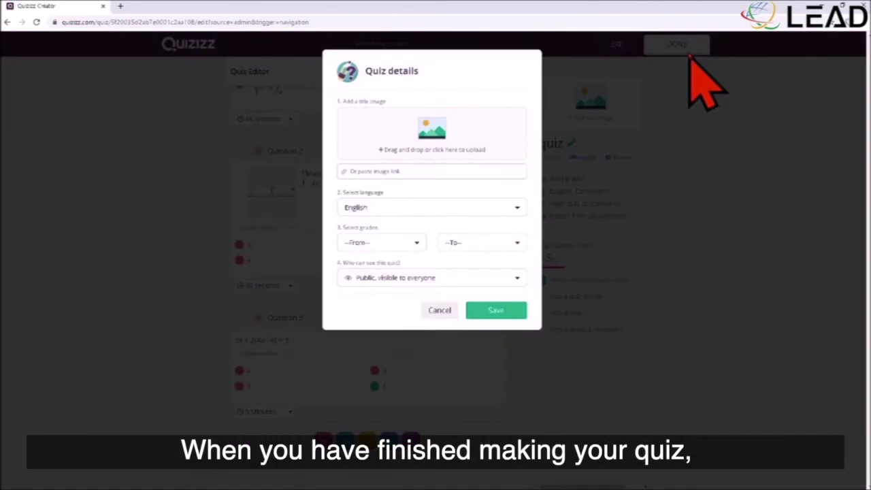
{"action": "left_click", "coordinate": [454, 153]}
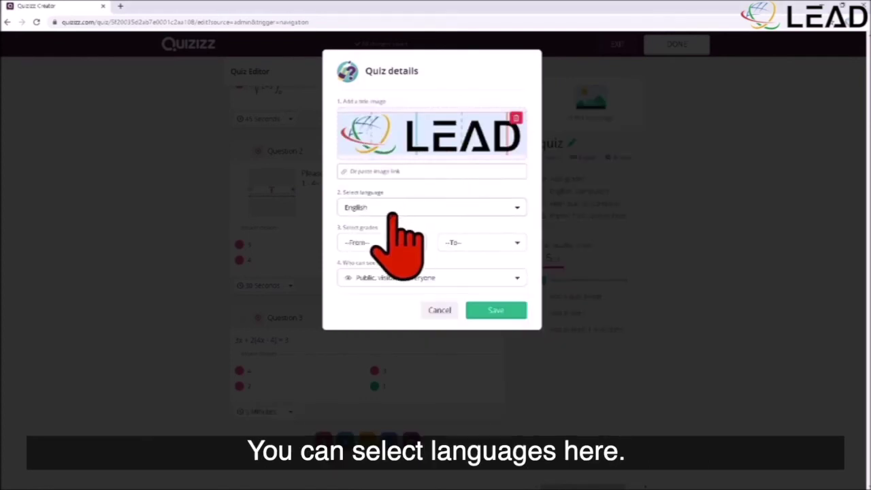
Complete the quiz details with English as the language, 1st grade and private visibility, and save them
{"action": "left_click", "coordinate": [393, 215]}
{"action": "scroll", "coordinate": [397, 263], "scroll_direction": "down", "scroll_amount": 2}
{"action": "scroll", "coordinate": [397, 263], "scroll_direction": "down", "scroll_amount": 10}
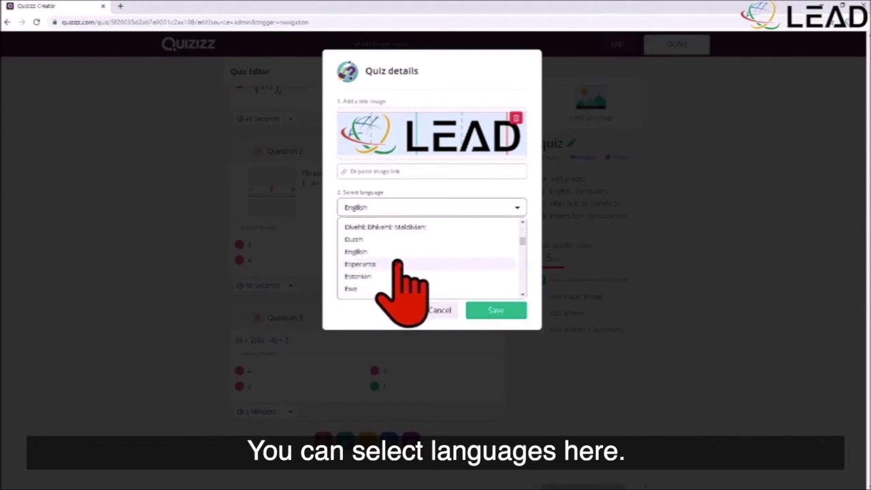
{"action": "left_click", "coordinate": [398, 259]}
{"action": "left_click", "coordinate": [401, 245]}
{"action": "left_click", "coordinate": [399, 272]}
{"action": "left_click", "coordinate": [464, 279]}
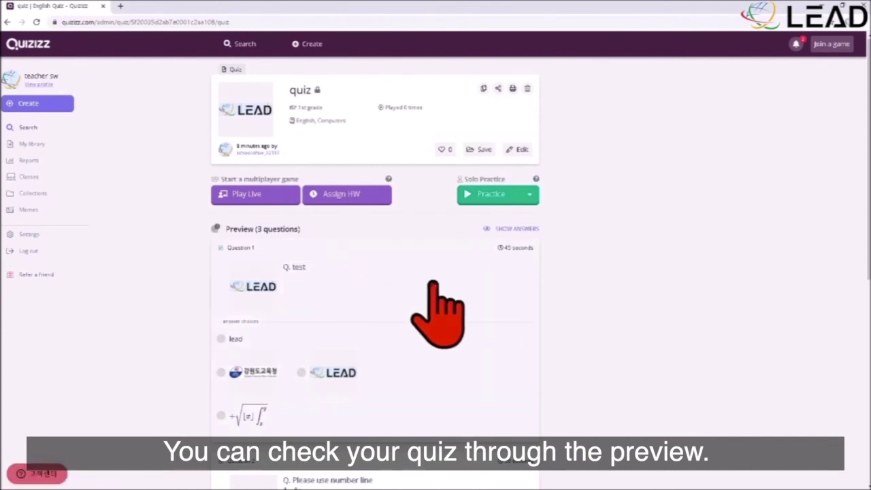
Review the questions in the quiz preview and play the quiz as a solo practice
{"action": "scroll", "coordinate": [436, 293], "scroll_direction": "down", "scroll_amount": 3}
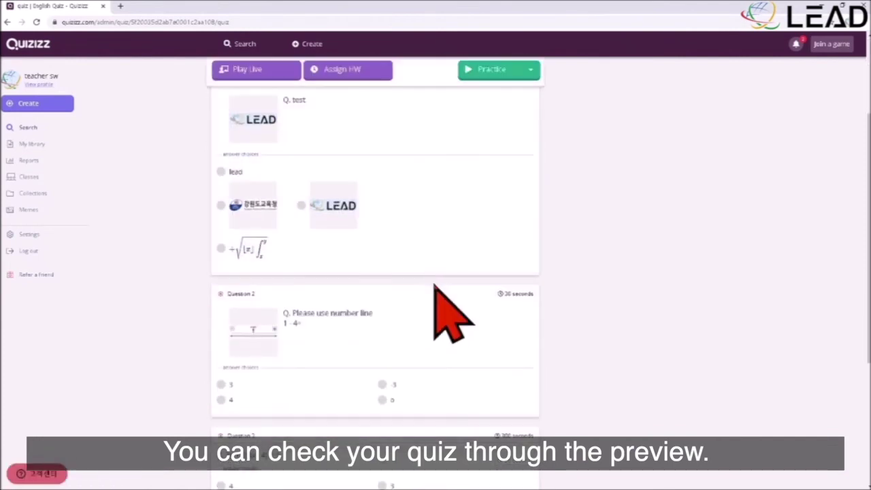
{"action": "scroll", "coordinate": [443, 333], "scroll_direction": "down", "scroll_amount": 3}
{"action": "scroll", "coordinate": [461, 331], "scroll_direction": "up", "scroll_amount": 1}
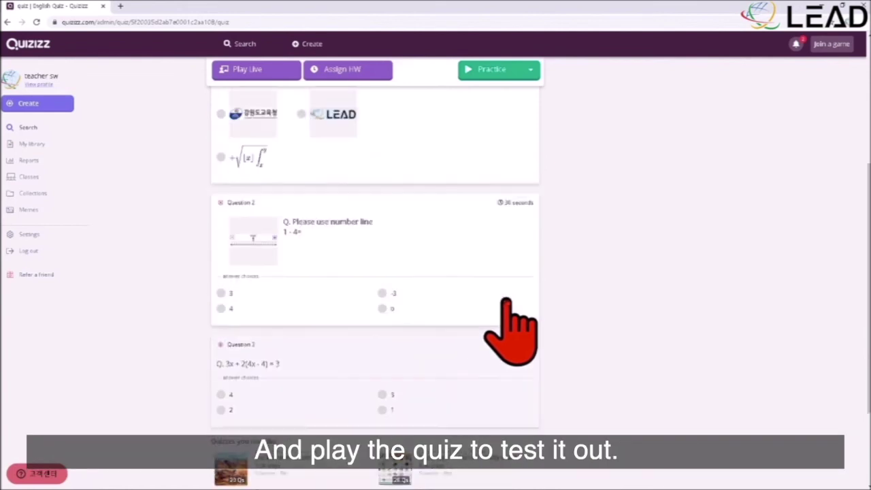
{"action": "scroll", "coordinate": [507, 303], "scroll_direction": "up", "scroll_amount": 3}
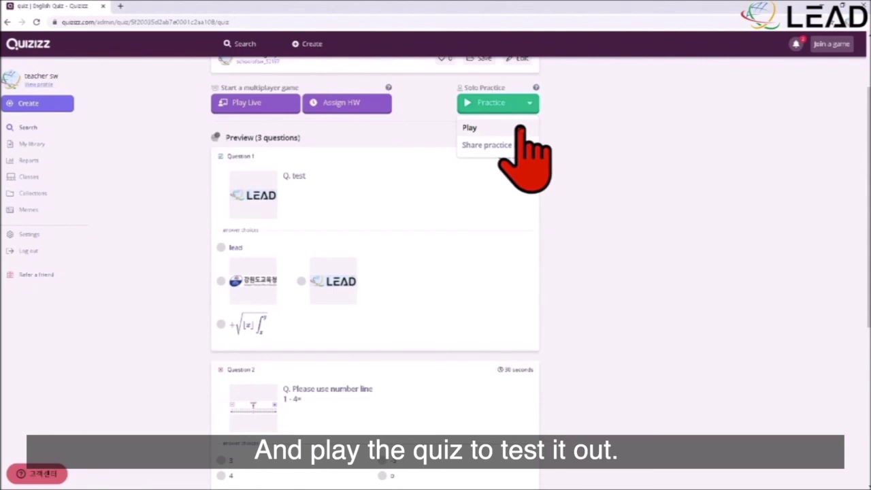
{"action": "left_click", "coordinate": [520, 128]}
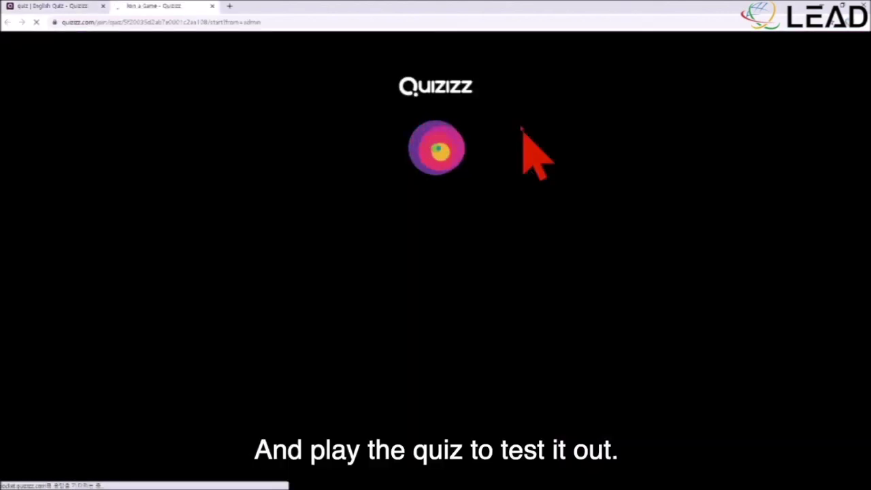
{"action": "left_click", "coordinate": [524, 109]}
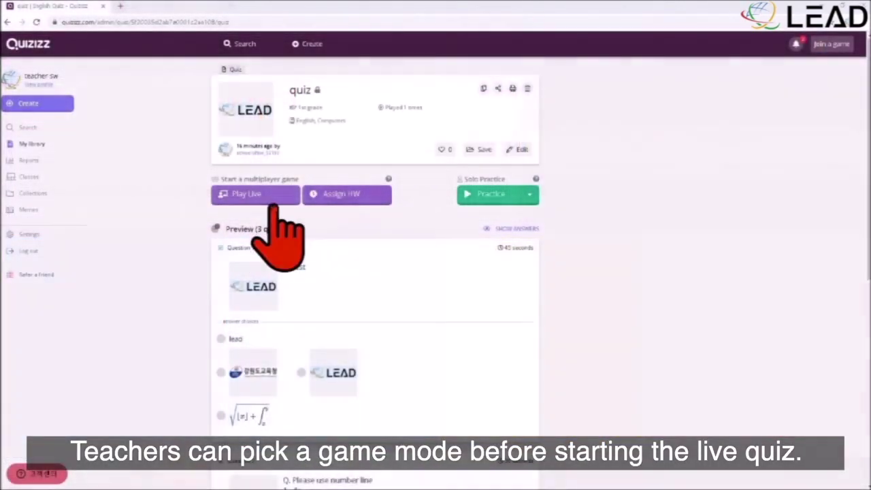
Host the quiz as a live game in Classic mode after reviewing the advanced settings, and open its sharing options
{"action": "left_click", "coordinate": [277, 202]}
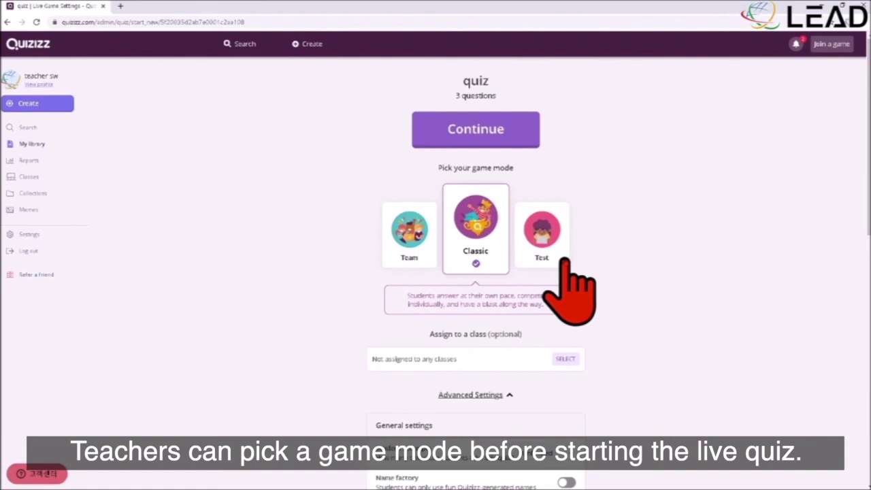
{"action": "scroll", "coordinate": [564, 269], "scroll_direction": "down", "scroll_amount": 6}
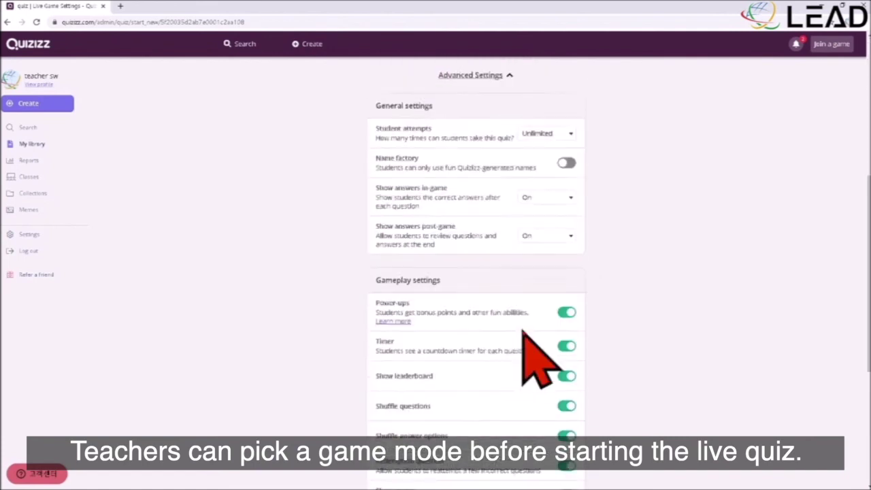
{"action": "scroll", "coordinate": [537, 340], "scroll_direction": "up", "scroll_amount": 6}
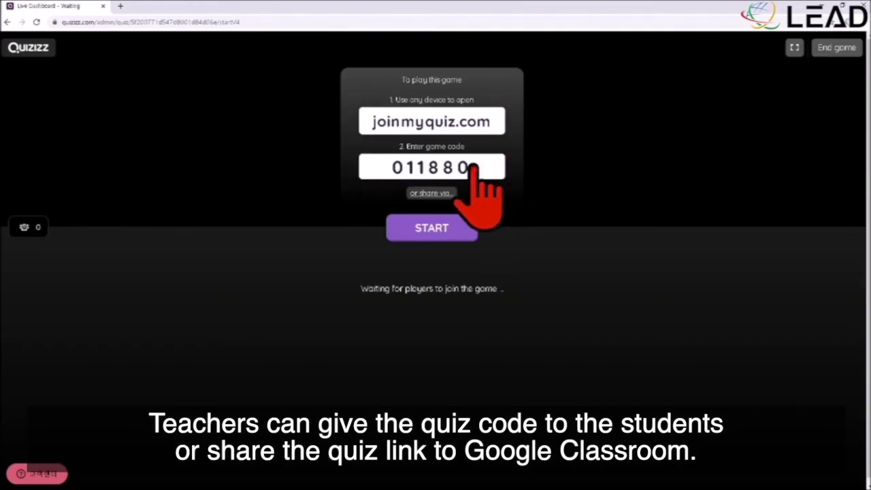
{"action": "left_click", "coordinate": [450, 193]}
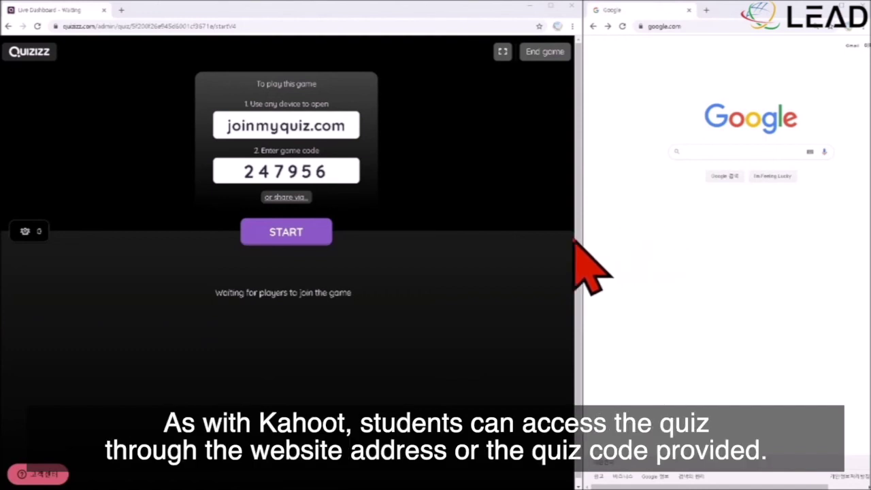
Copy the live game's join link, open it in the second browser window, and join as "oh No~!!"
{"action": "left_click", "coordinate": [286, 196]}
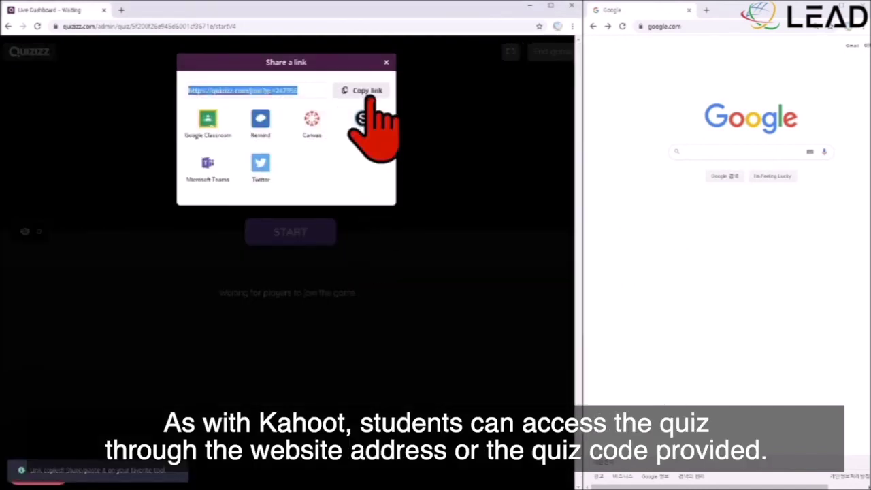
{"action": "left_click", "coordinate": [367, 94]}
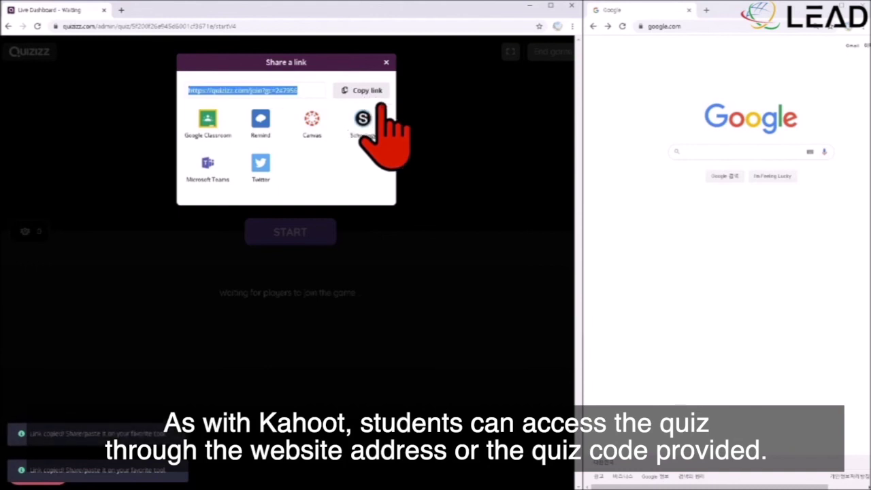
{"action": "left_click", "coordinate": [720, 27]}
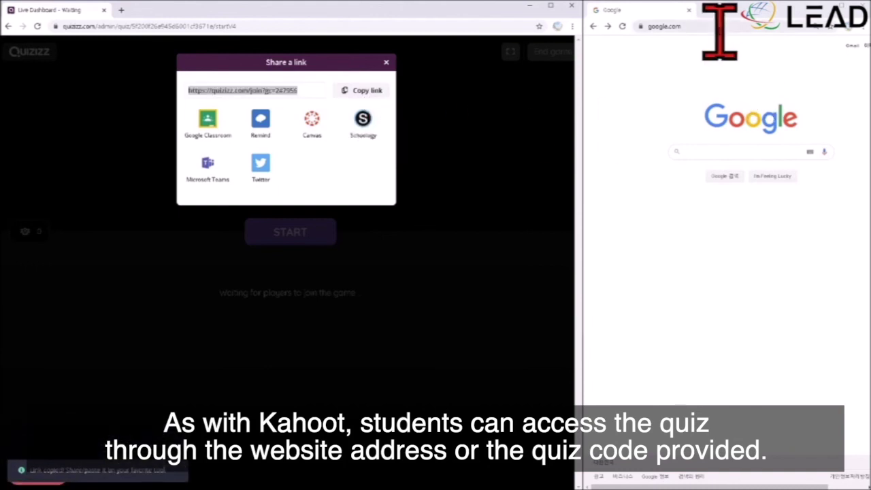
{"action": "left_click", "coordinate": [664, 25]}
{"action": "key", "text": "ctrl+v"}
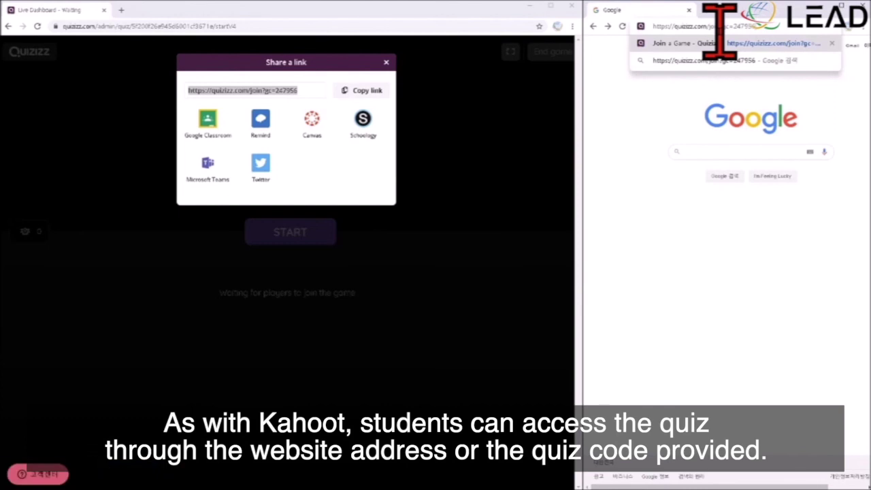
{"action": "key", "text": "Return"}
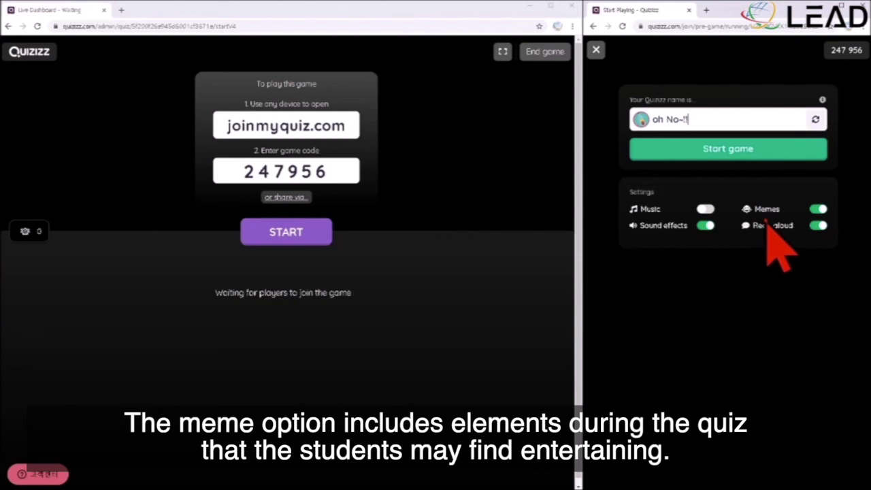
{"action": "left_click", "coordinate": [749, 154]}
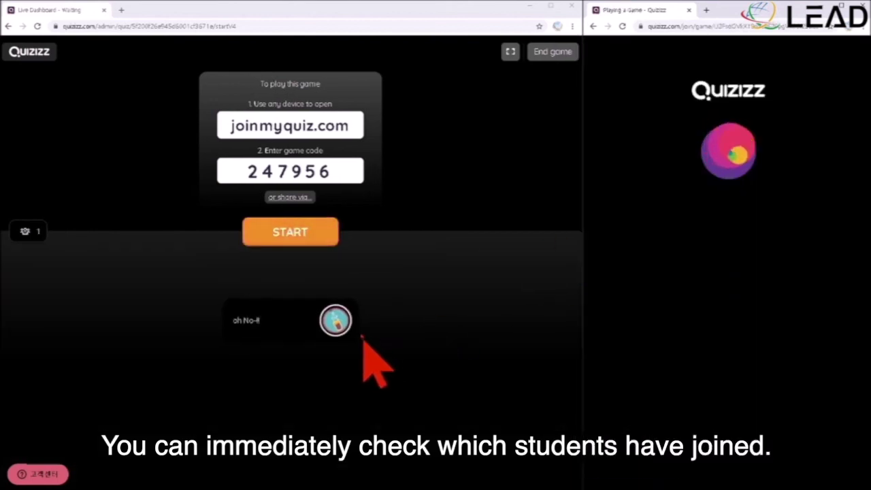
Start the live game and answer its questions as the student, choosing "lead" with the LEAD logo for the first and 1 for the last
{"action": "mouse_move", "coordinate": [306, 336]}
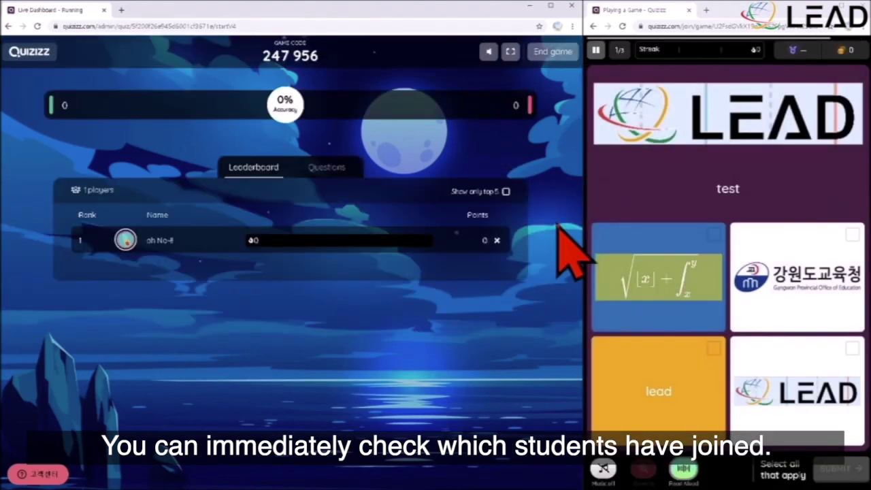
{"action": "left_click", "coordinate": [659, 391]}
{"action": "left_click", "coordinate": [797, 401]}
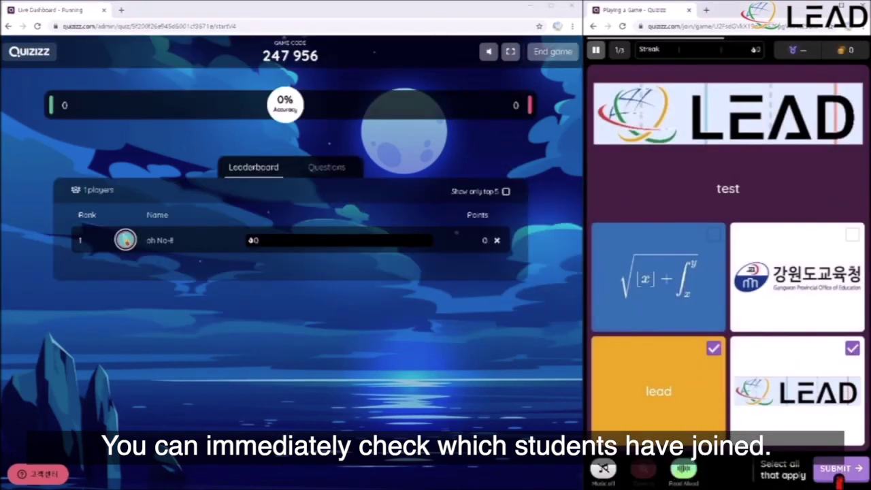
{"action": "left_click", "coordinate": [839, 468]}
{"action": "left_click", "coordinate": [778, 355]}
{"action": "left_click", "coordinate": [752, 373]}
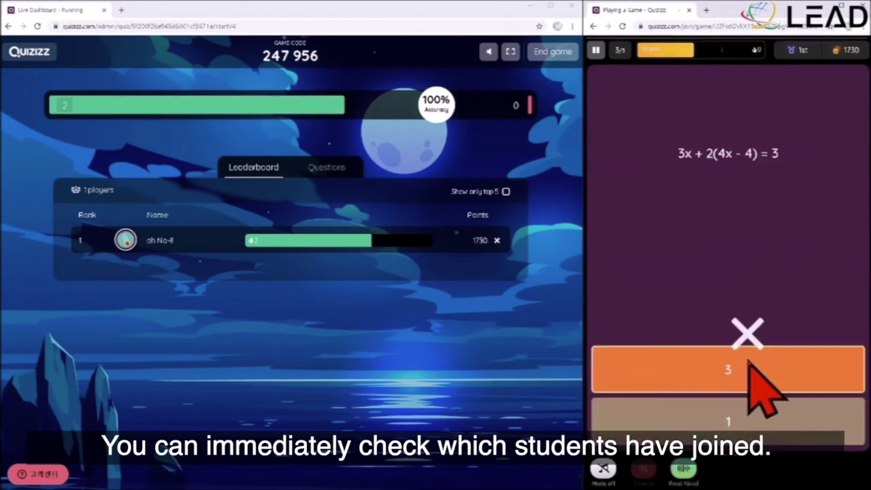
{"action": "left_click", "coordinate": [768, 424]}
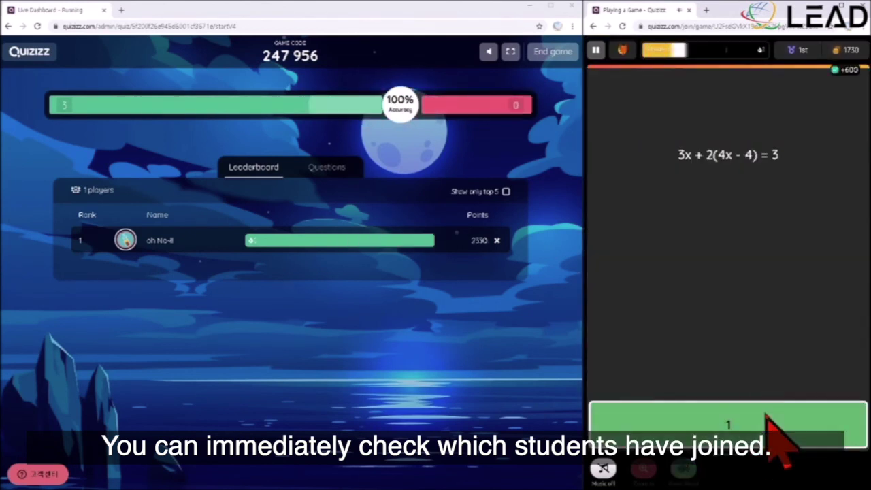
Open the study flashcards from the student's game summary and start going through them
{"action": "scroll", "coordinate": [810, 333], "scroll_direction": "down", "scroll_amount": 3}
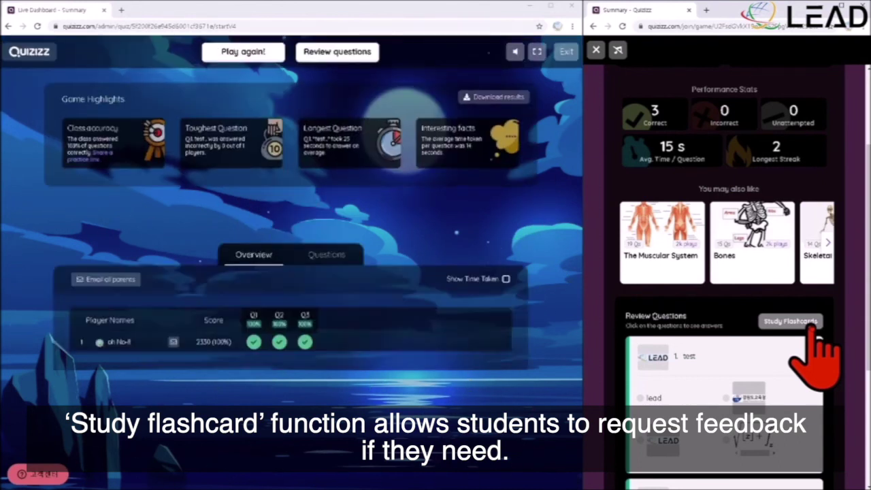
{"action": "left_click", "coordinate": [814, 323]}
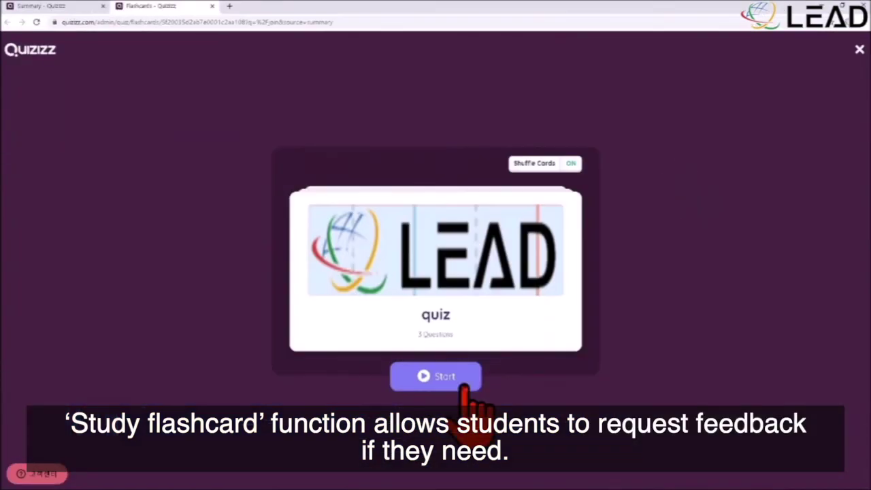
{"action": "left_click", "coordinate": [442, 376]}
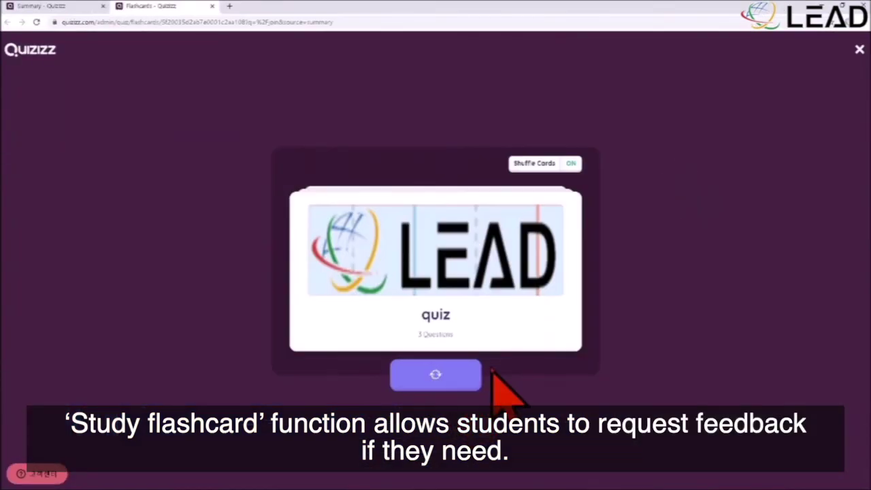
{"action": "left_click", "coordinate": [464, 377]}
{"action": "left_click", "coordinate": [416, 376]}
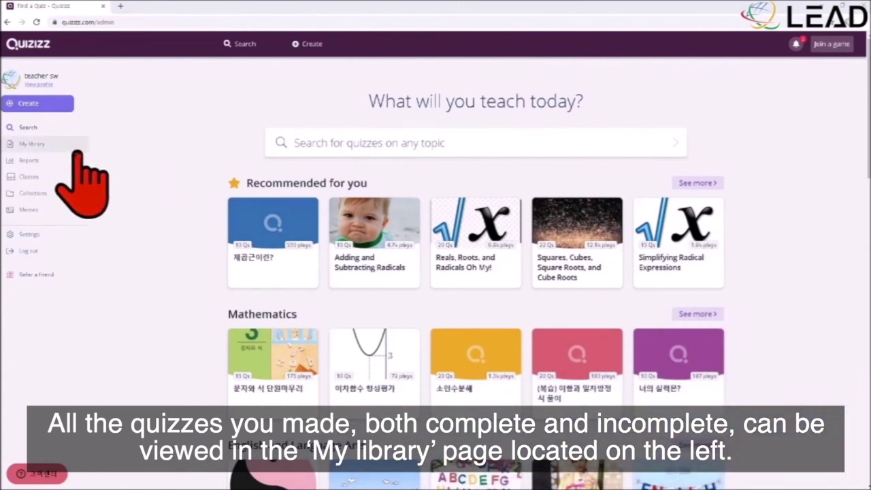
Open the library of created quizzes and examine the content type and order options
{"action": "left_click", "coordinate": [76, 147]}
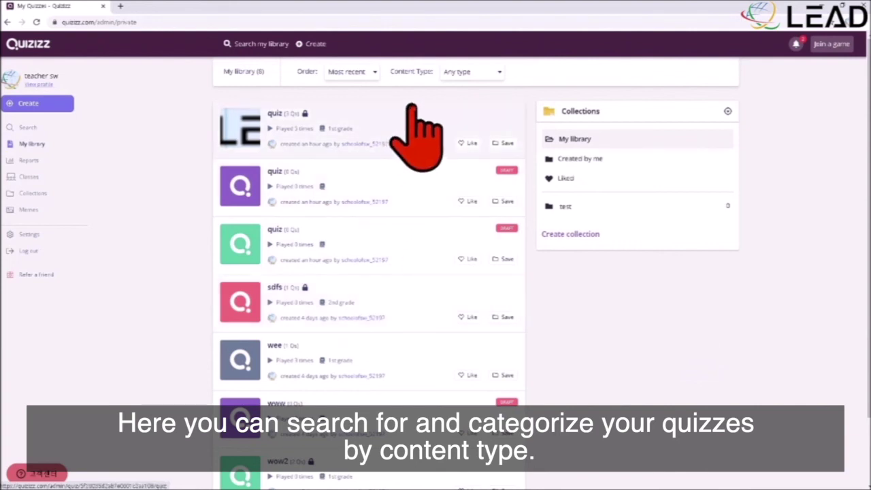
{"action": "left_click", "coordinate": [484, 73]}
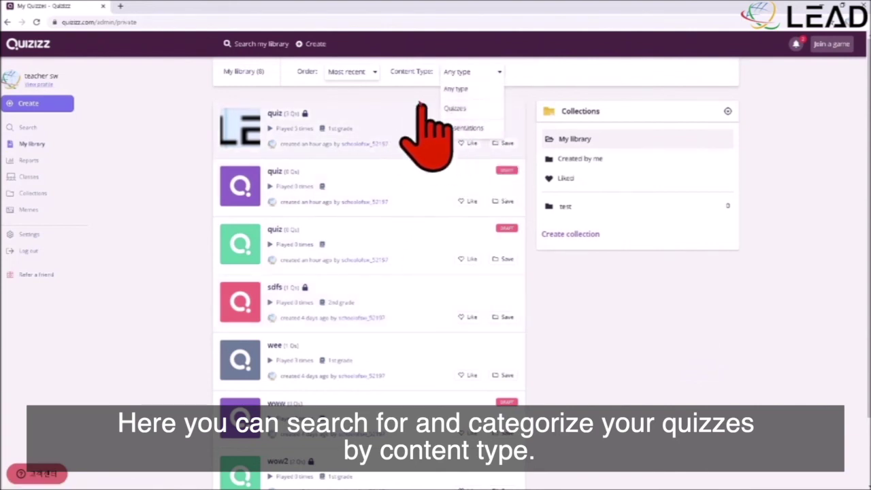
{"action": "left_click", "coordinate": [364, 72]}
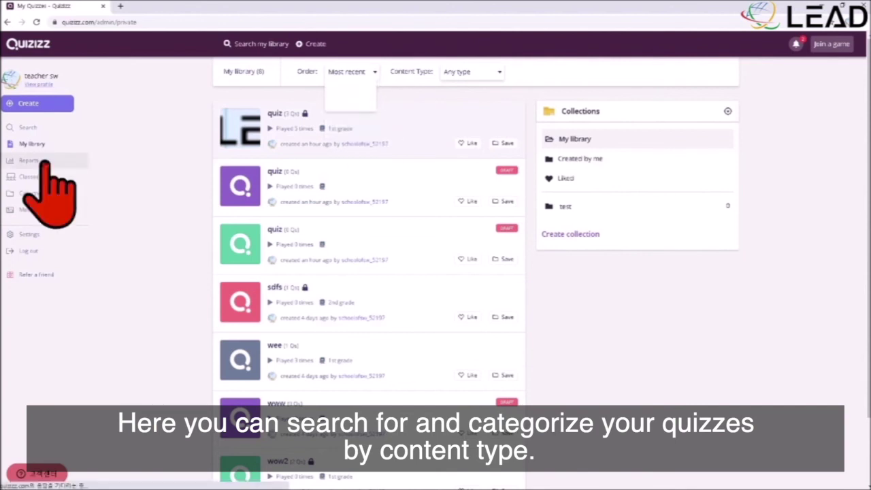
Check the quiz reports page, and view the "WOW" class in the class list
{"action": "left_click", "coordinate": [51, 162]}
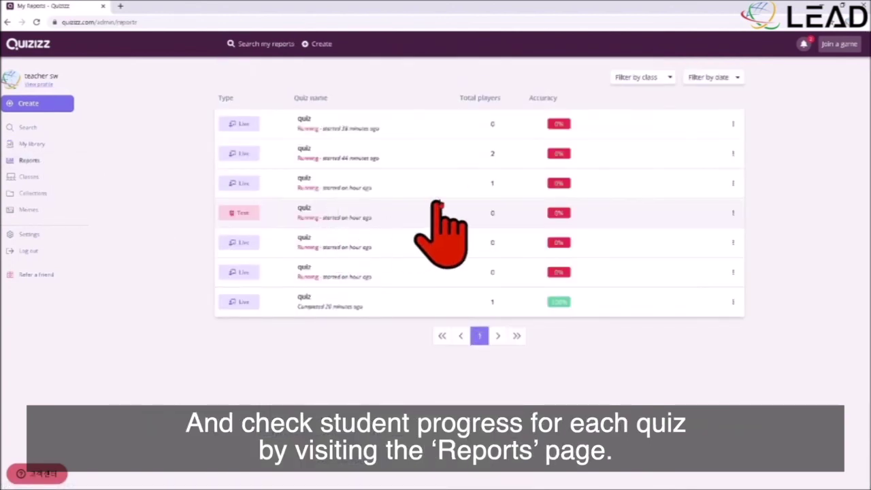
{"action": "left_click", "coordinate": [49, 178]}
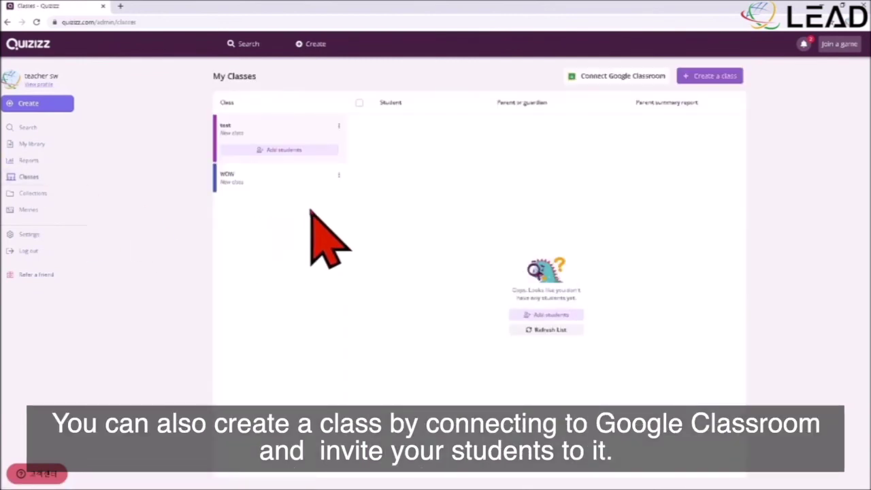
{"action": "left_click", "coordinate": [293, 182]}
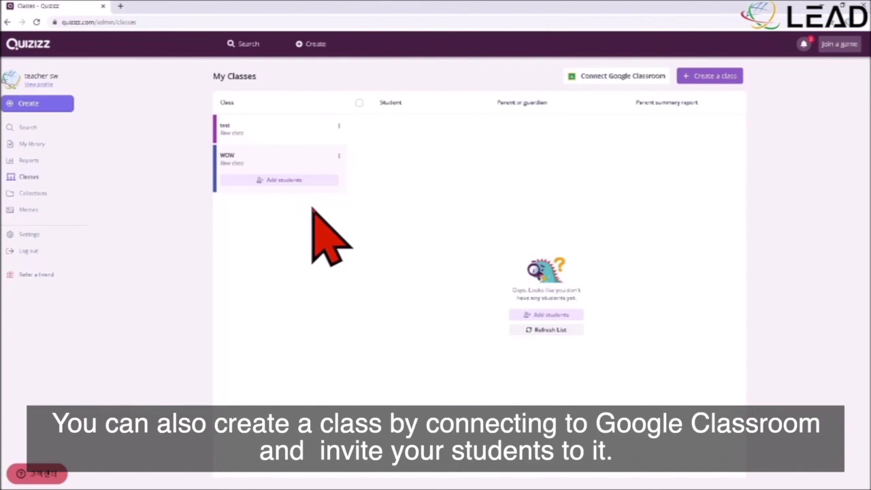
Create a new class named "class"
{"action": "left_click", "coordinate": [715, 77]}
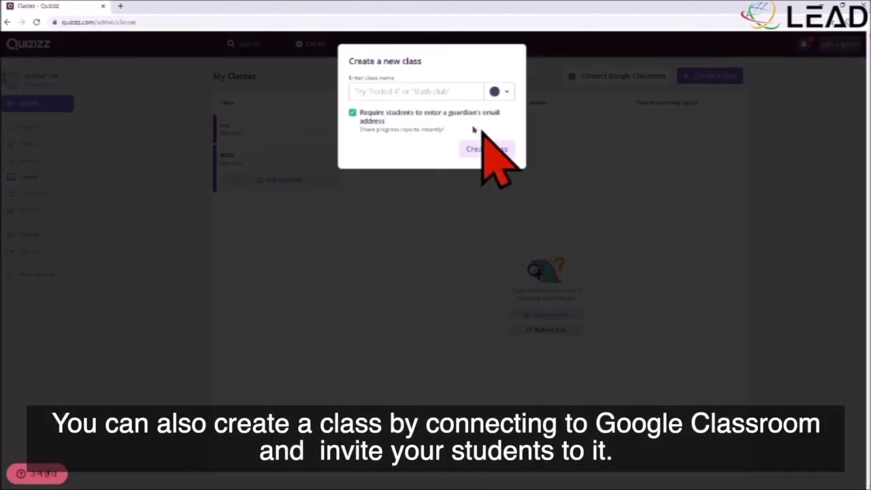
{"action": "type", "text": "class"}
{"action": "left_click", "coordinate": [487, 149]}
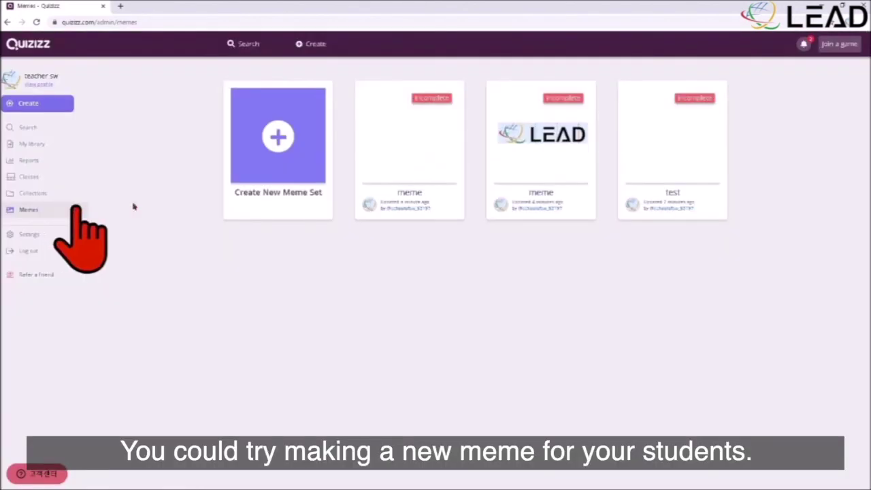
Create a new public English meme set named "meme"
{"action": "left_click", "coordinate": [289, 197]}
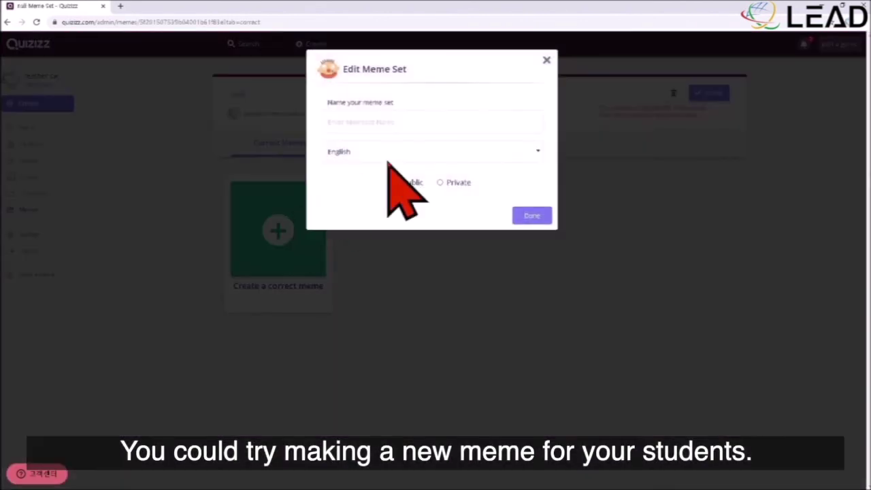
{"action": "left_click", "coordinate": [408, 122]}
{"action": "type", "text": "meme"}
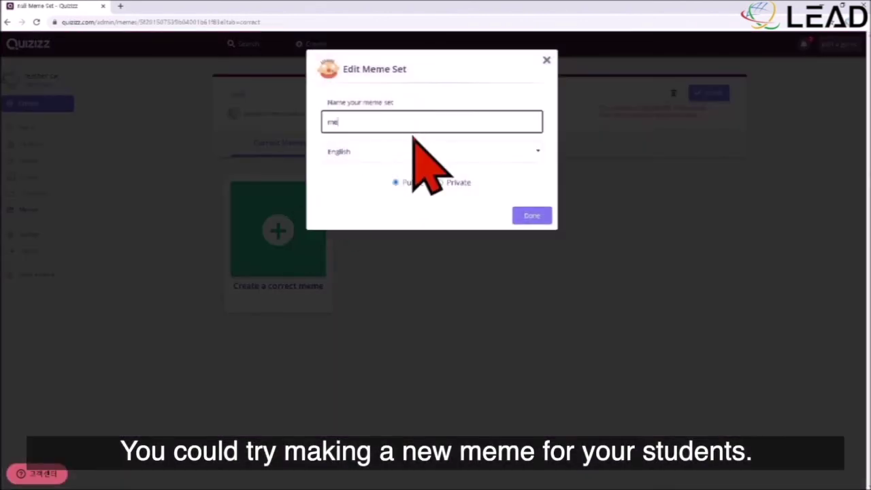
{"action": "left_click", "coordinate": [532, 216]}
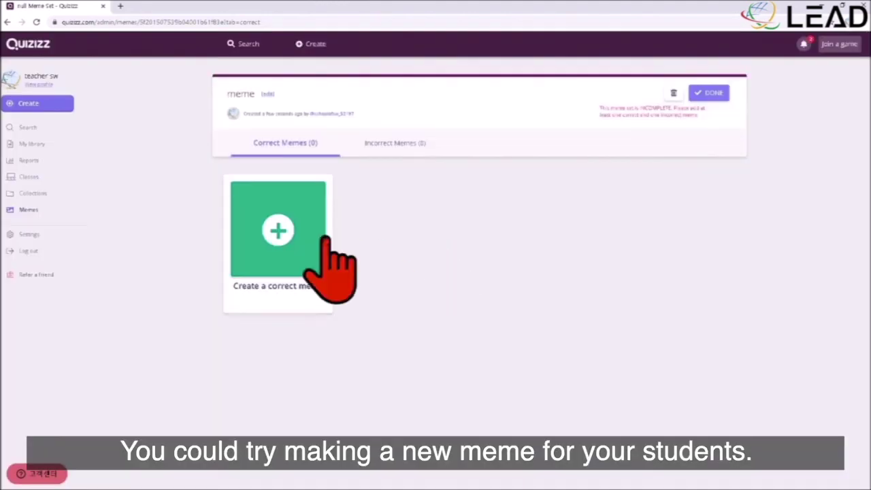
Start a correct meme with the LEAD image, zoomed out so the whole logo is uploaded, and enter "lead" as its name
{"action": "left_click", "coordinate": [334, 253]}
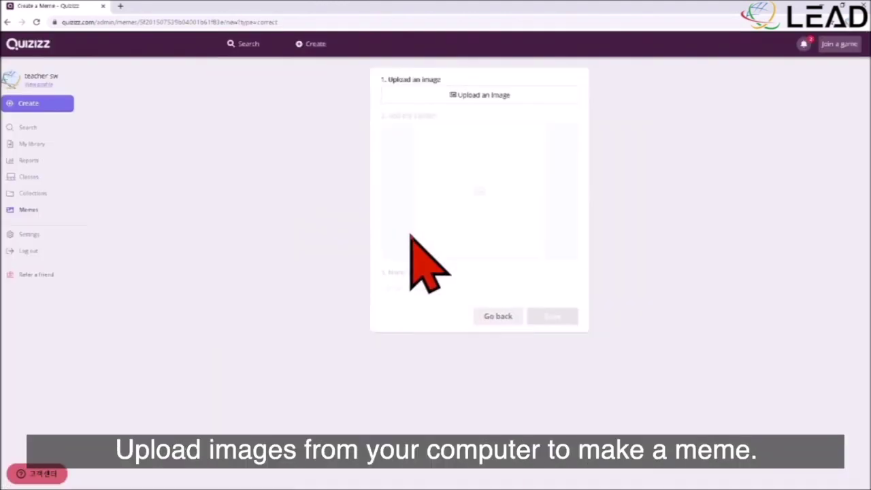
{"action": "left_click", "coordinate": [530, 100]}
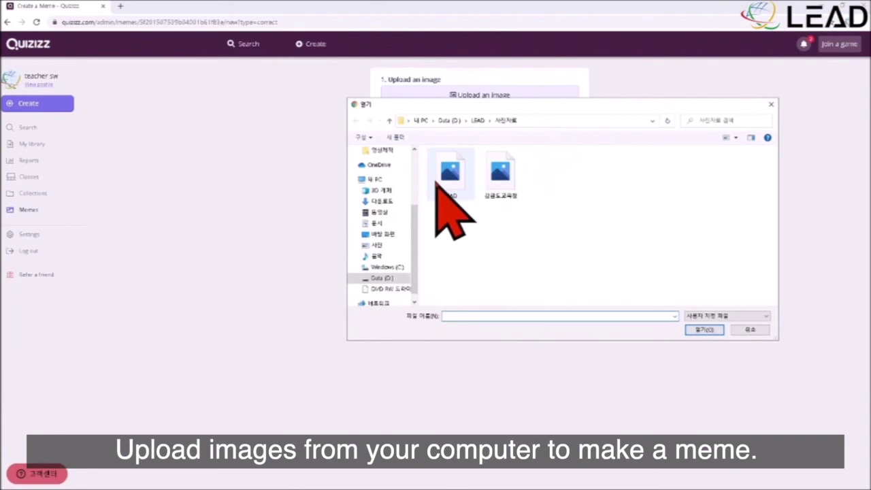
{"action": "double_click", "coordinate": [432, 195]}
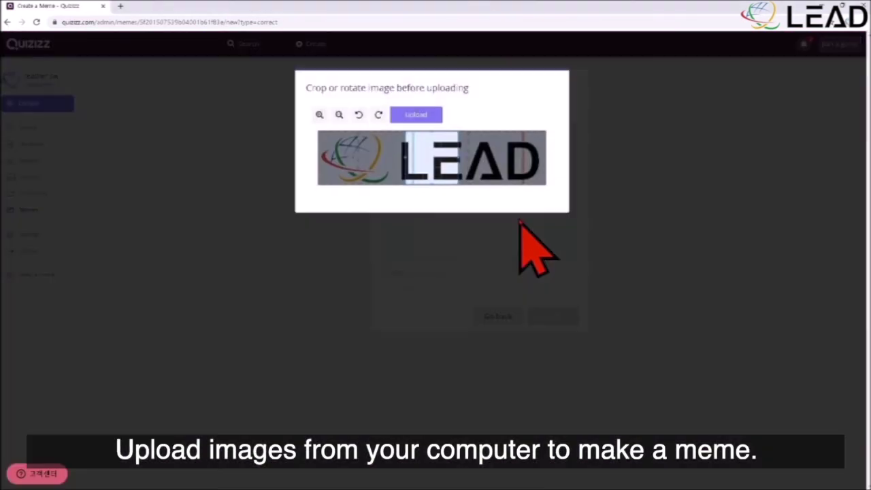
{"action": "left_click", "coordinate": [337, 115]}
{"action": "left_click", "coordinate": [337, 115]}
{"action": "left_click", "coordinate": [416, 115]}
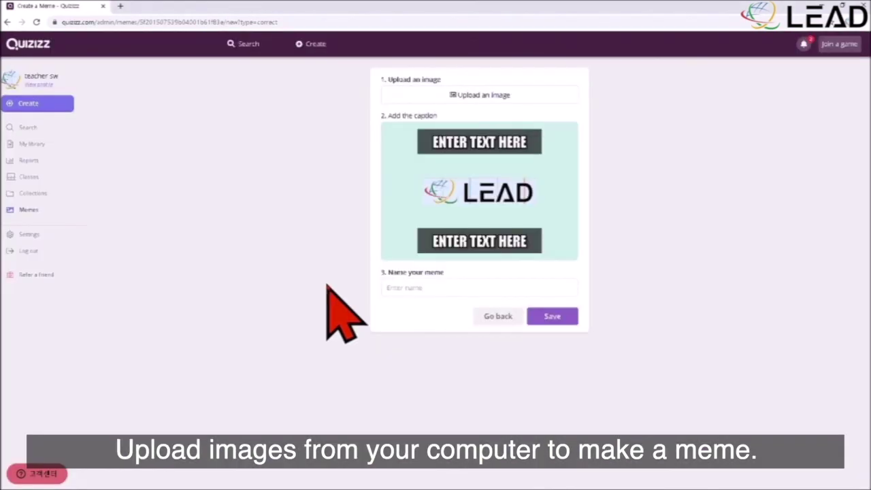
{"action": "type", "text": "lead"}
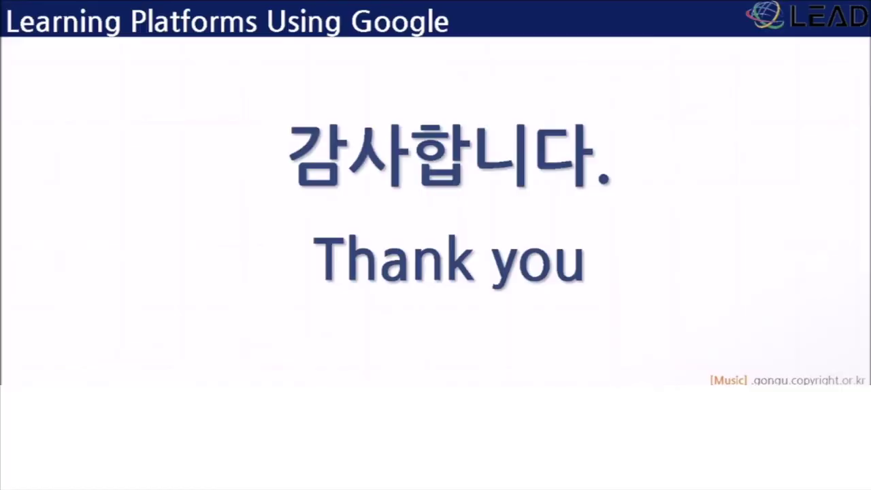